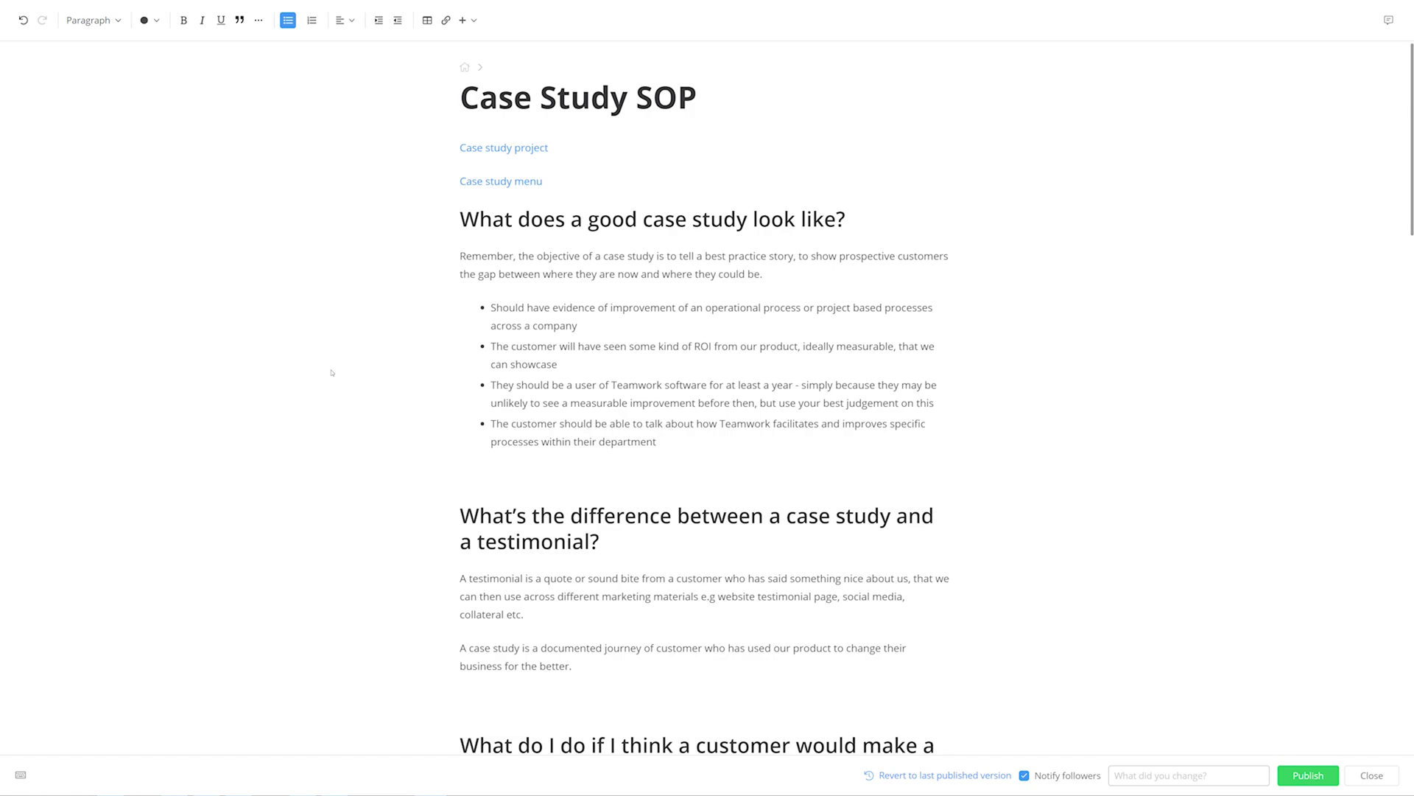
Insert a projects task list, start a file attachment, and add an all-levels table of contents.
{"action": "left_click", "coordinate": [469, 21]}
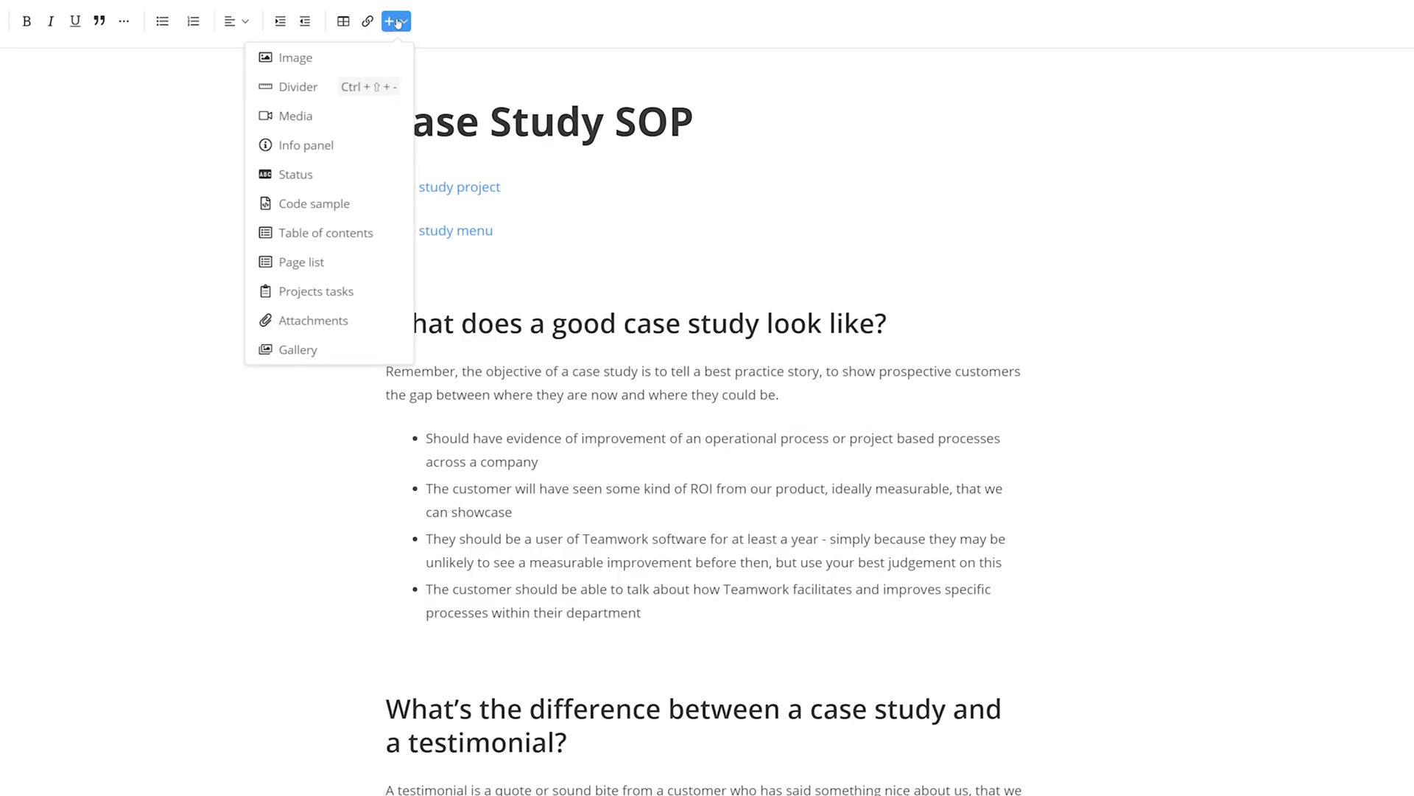
{"action": "left_click", "coordinate": [344, 291]}
{"action": "left_click", "coordinate": [961, 501]}
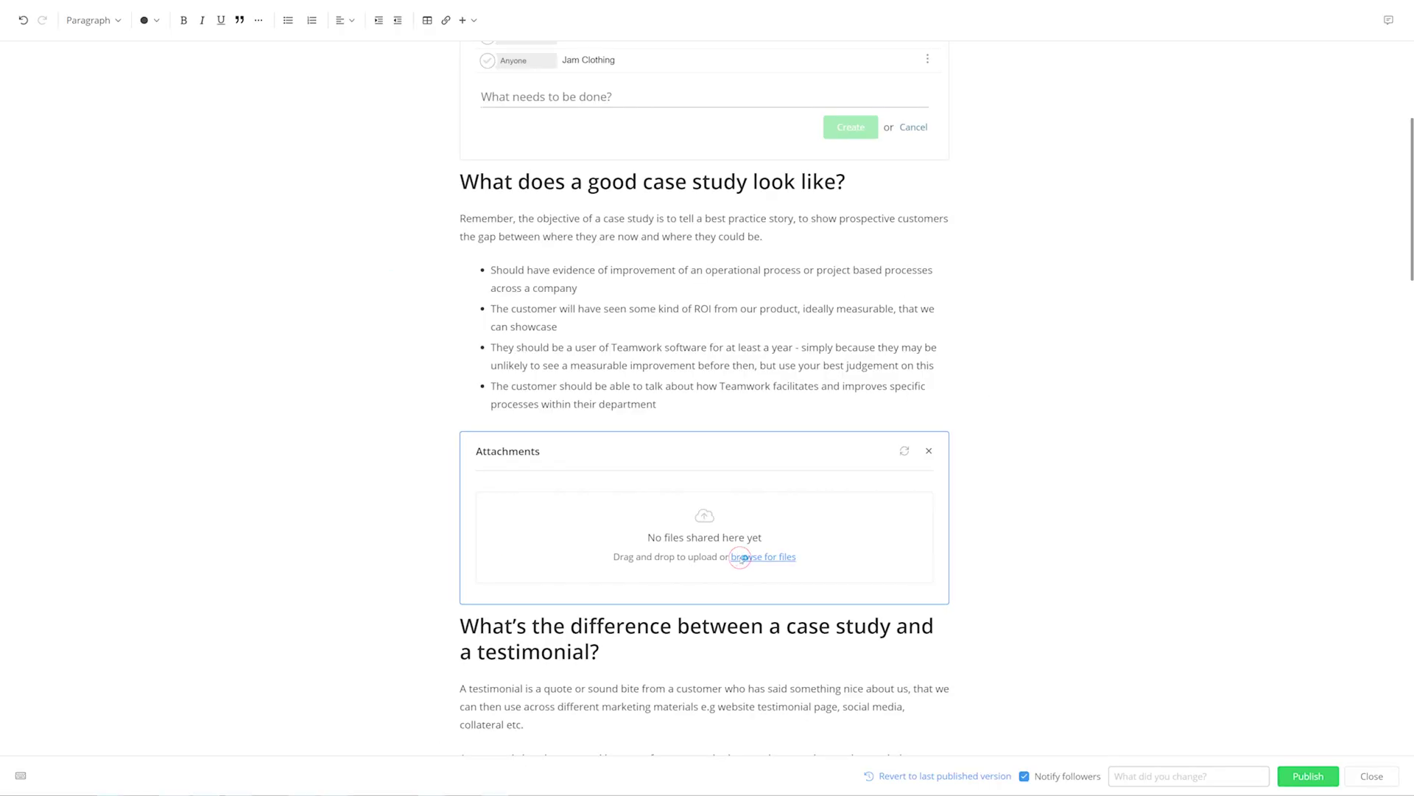
{"action": "left_click", "coordinate": [741, 559]}
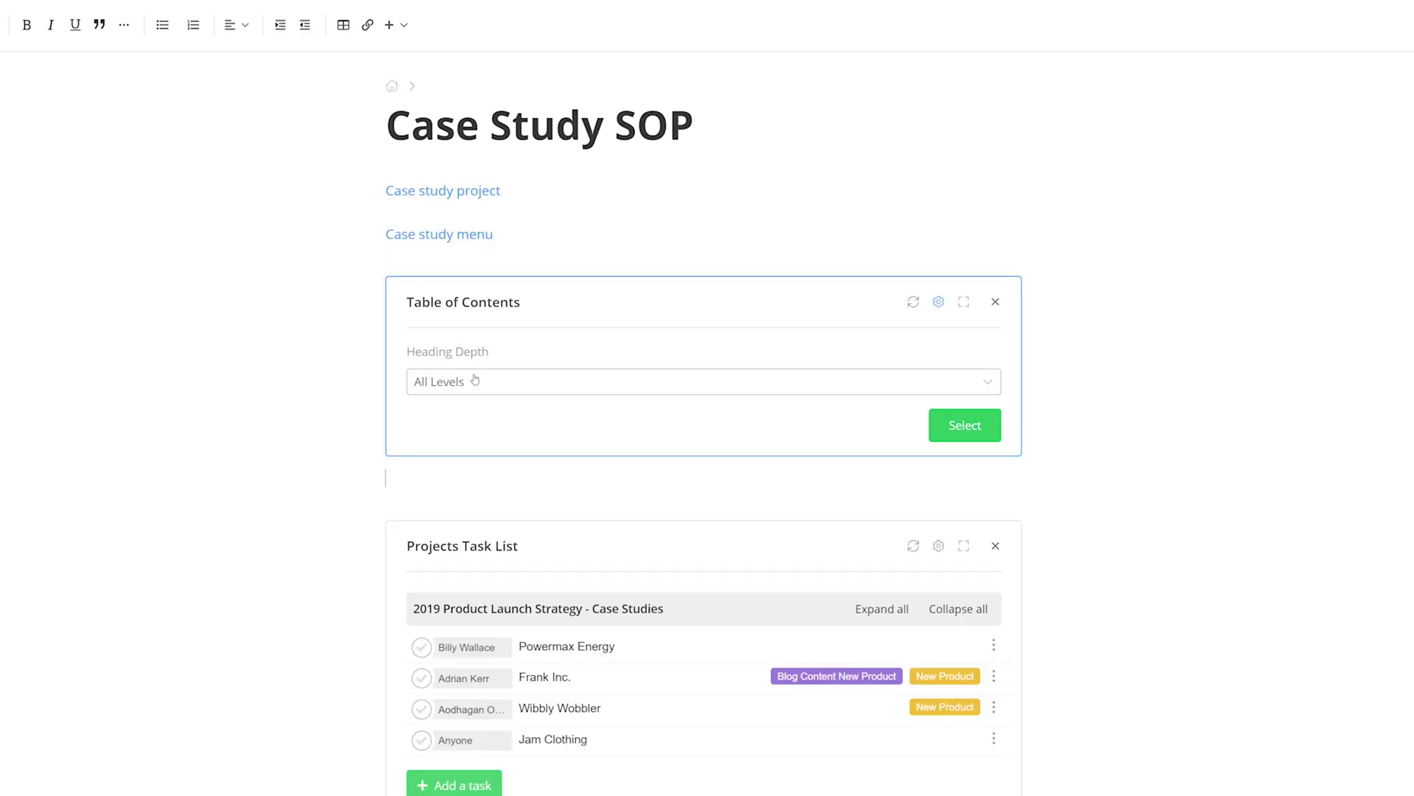
{"action": "left_click", "coordinate": [473, 378]}
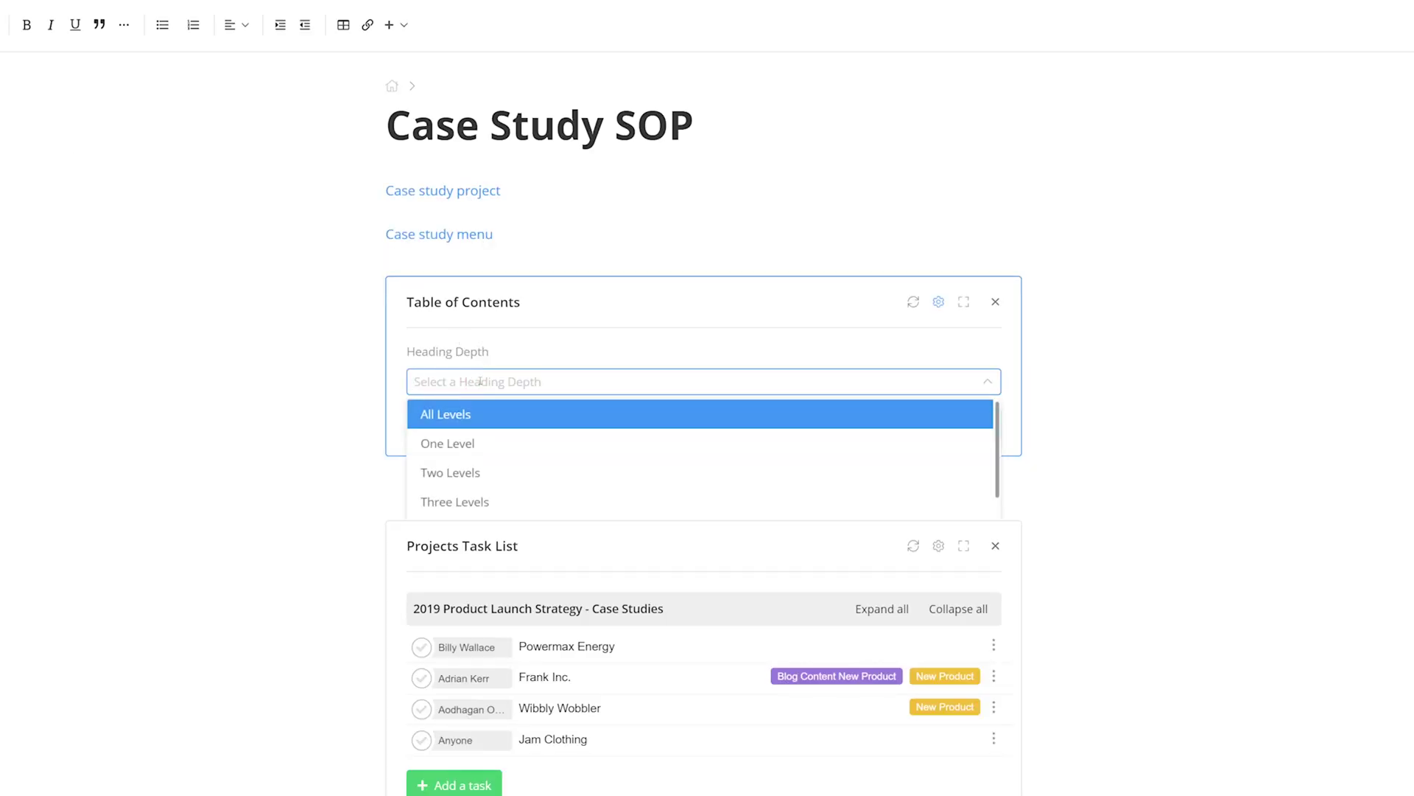
{"action": "left_click", "coordinate": [751, 416]}
{"action": "left_click", "coordinate": [965, 425]}
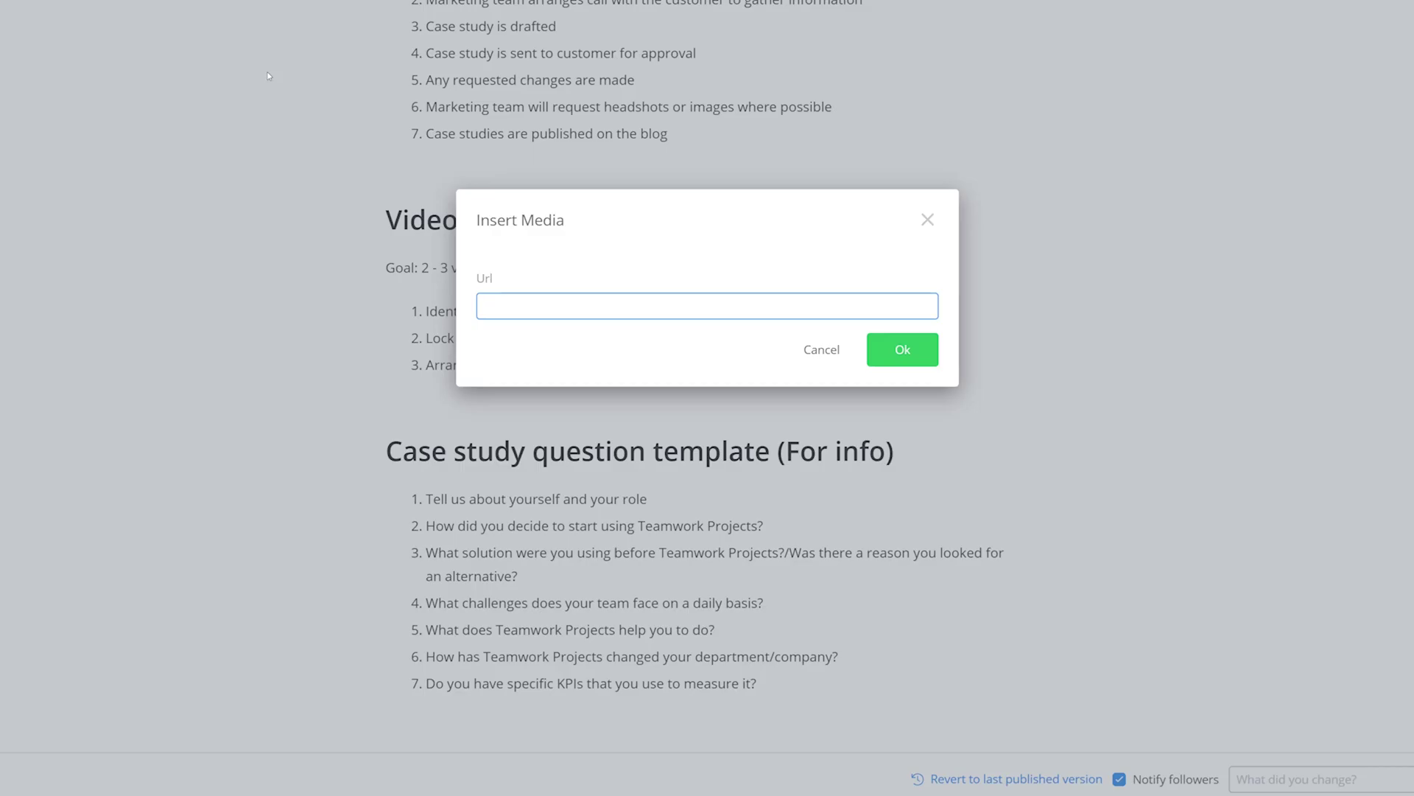
Embed the pasted YouTube video, make the NEEDS UPDATING status red, and edit at the first heading.
{"action": "type", "text": "https://www.youtube.com/watch?v=p0vpx6F3Rrg"}
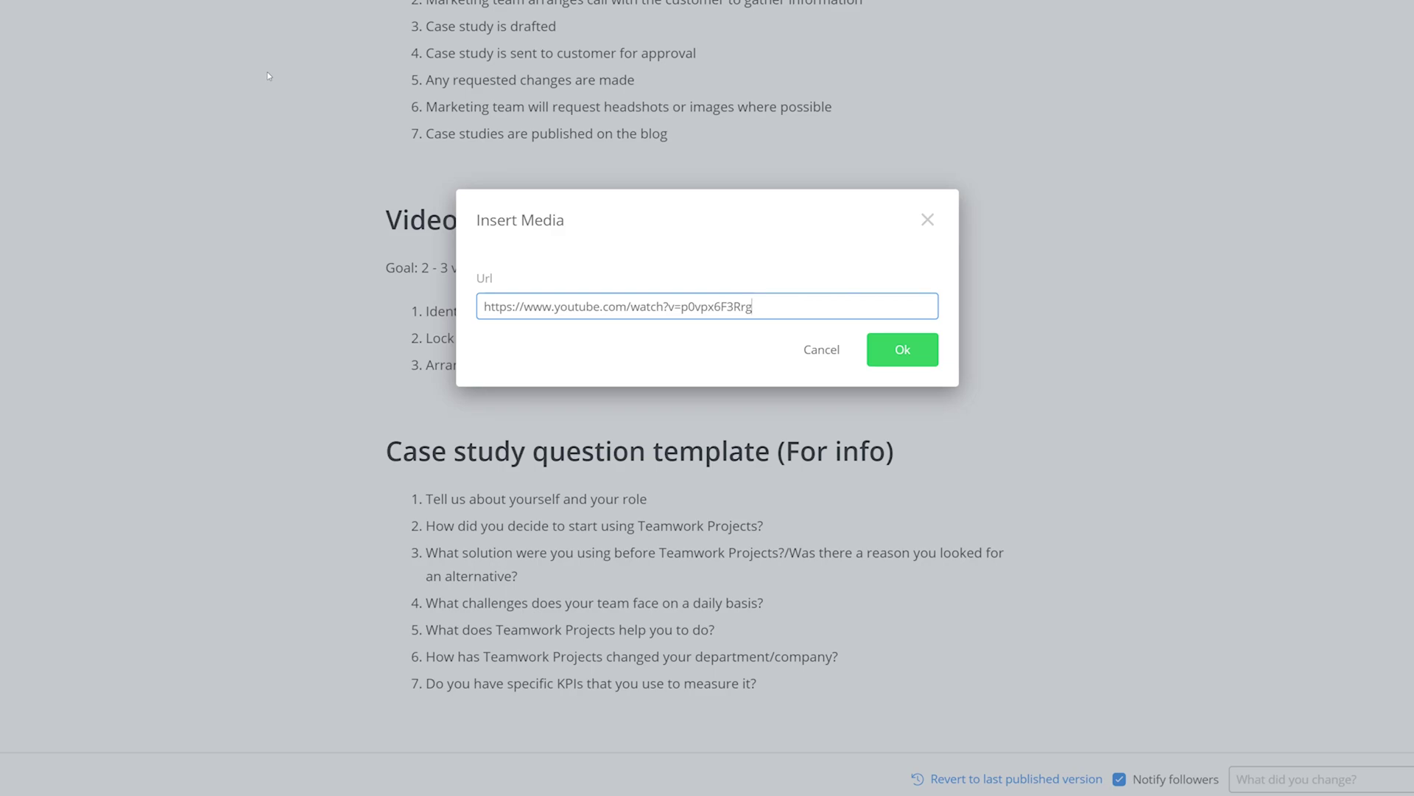
{"action": "left_click", "coordinate": [889, 351]}
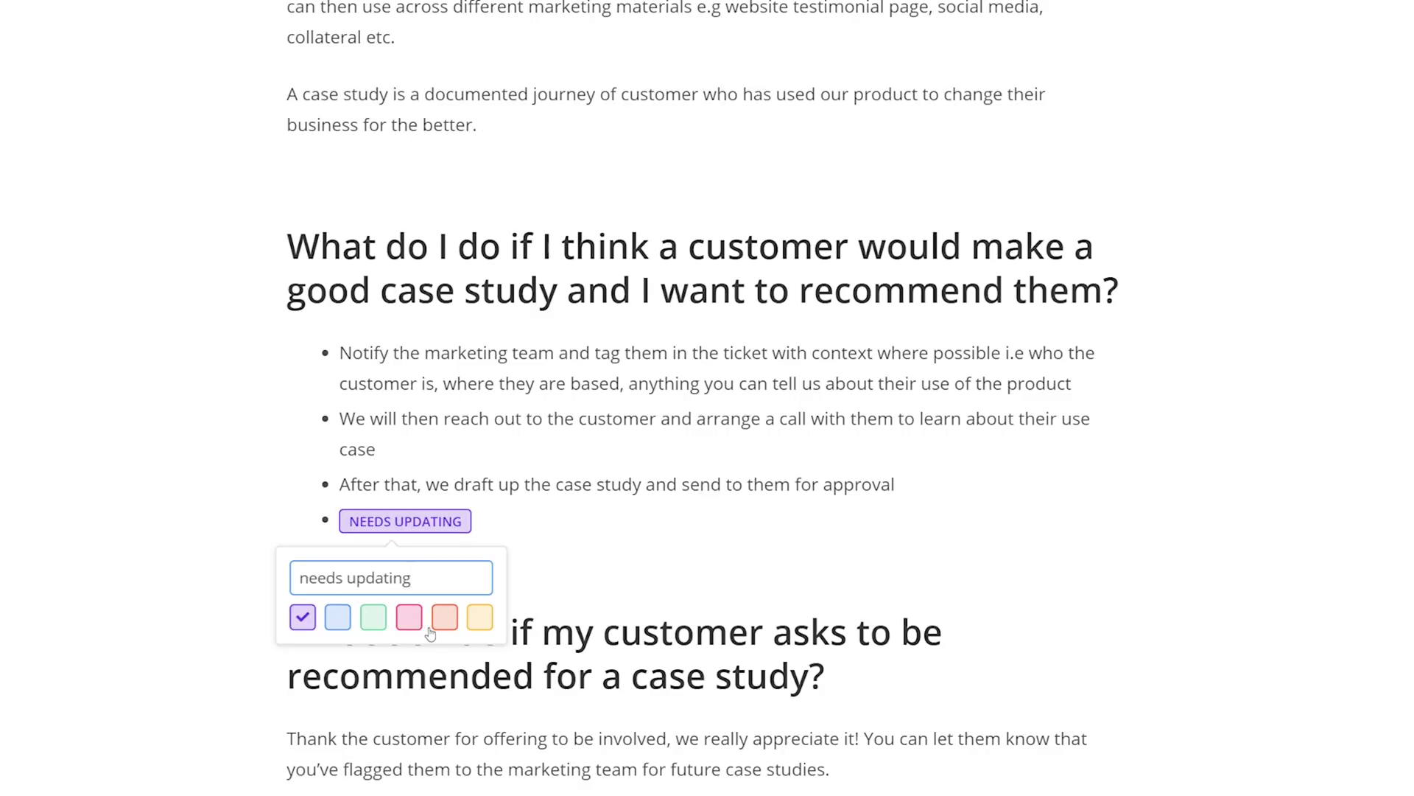
{"action": "left_click", "coordinate": [440, 623]}
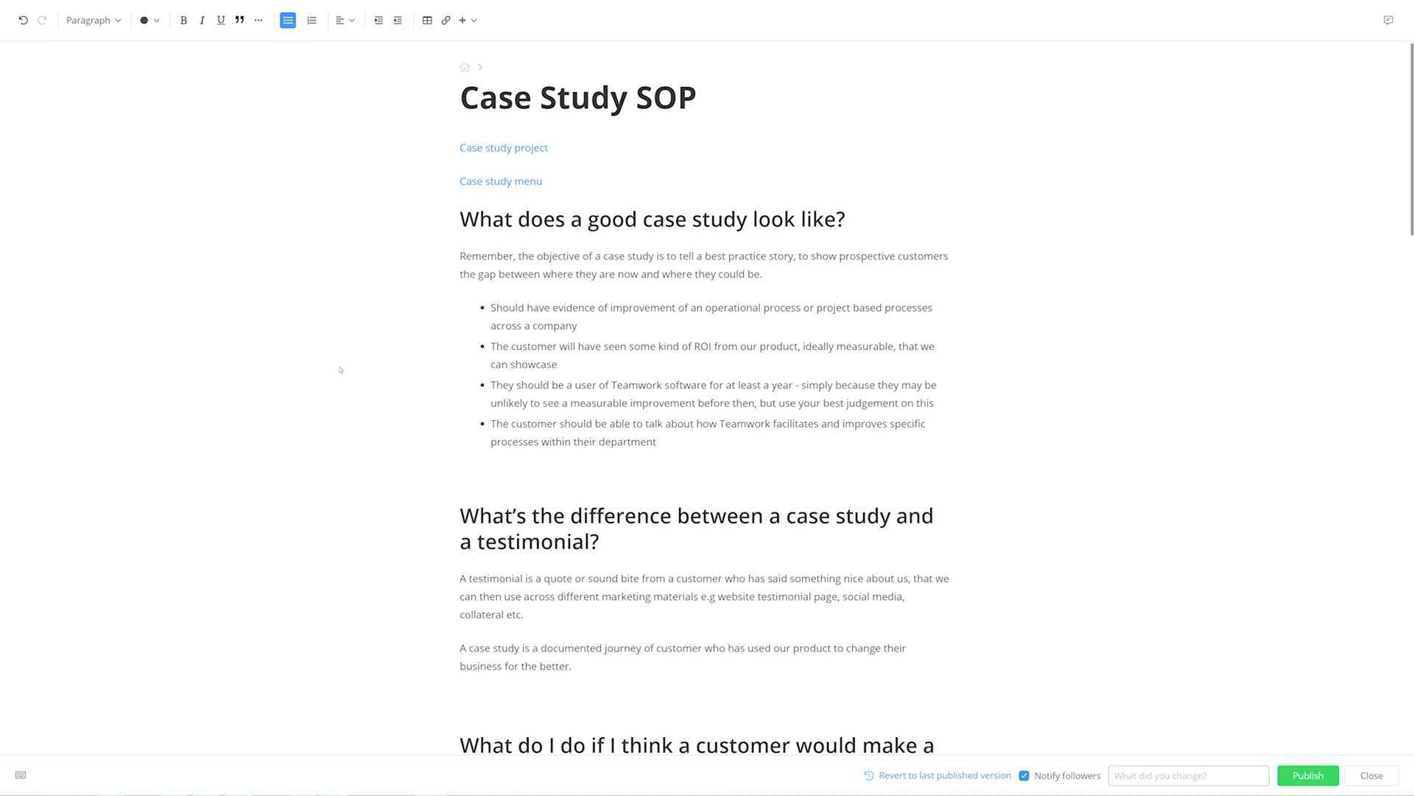
{"action": "left_click", "coordinate": [891, 222]}
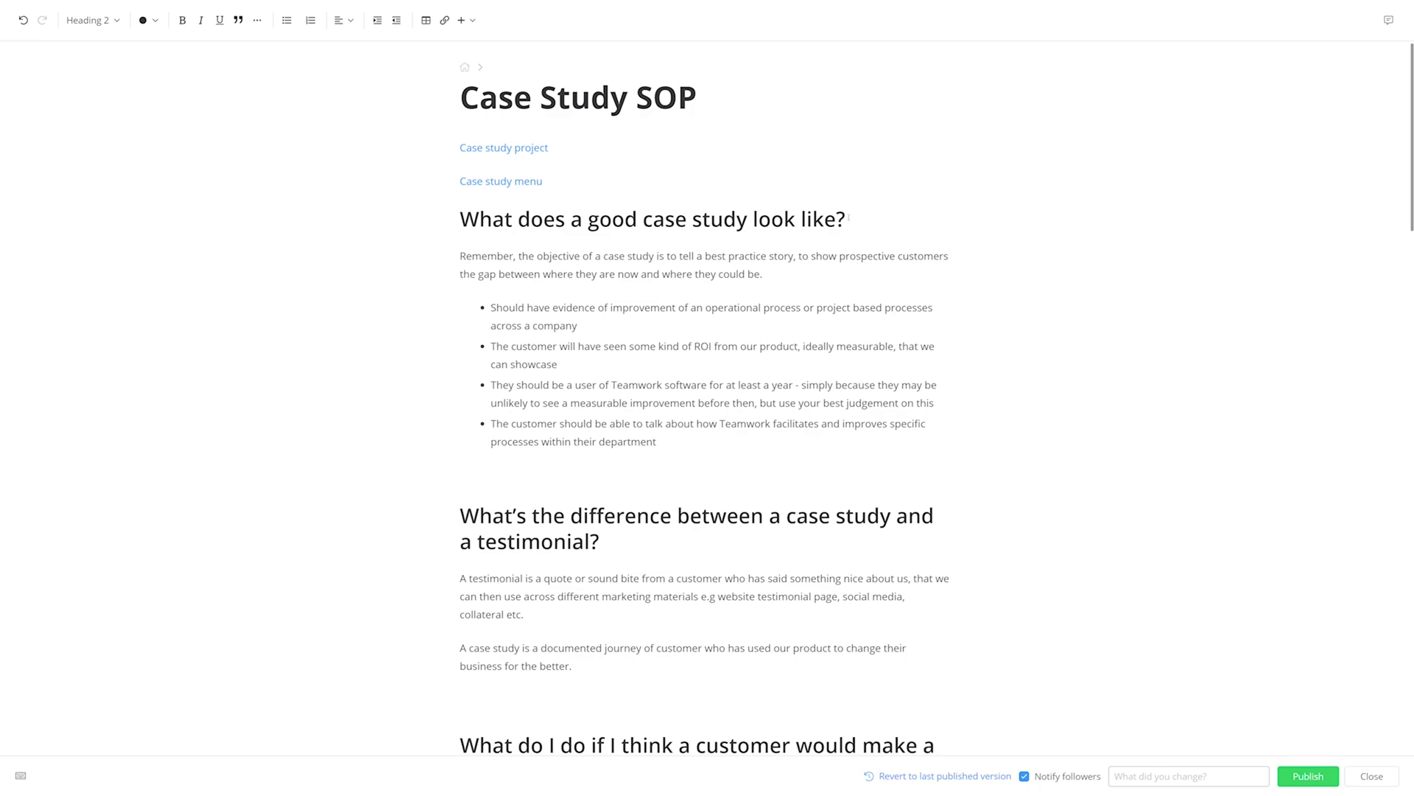
On a new line after 'Case study menu', insert the 2019 Product Launch Strategy – Case Studies task list.
{"action": "left_click", "coordinate": [599, 231]}
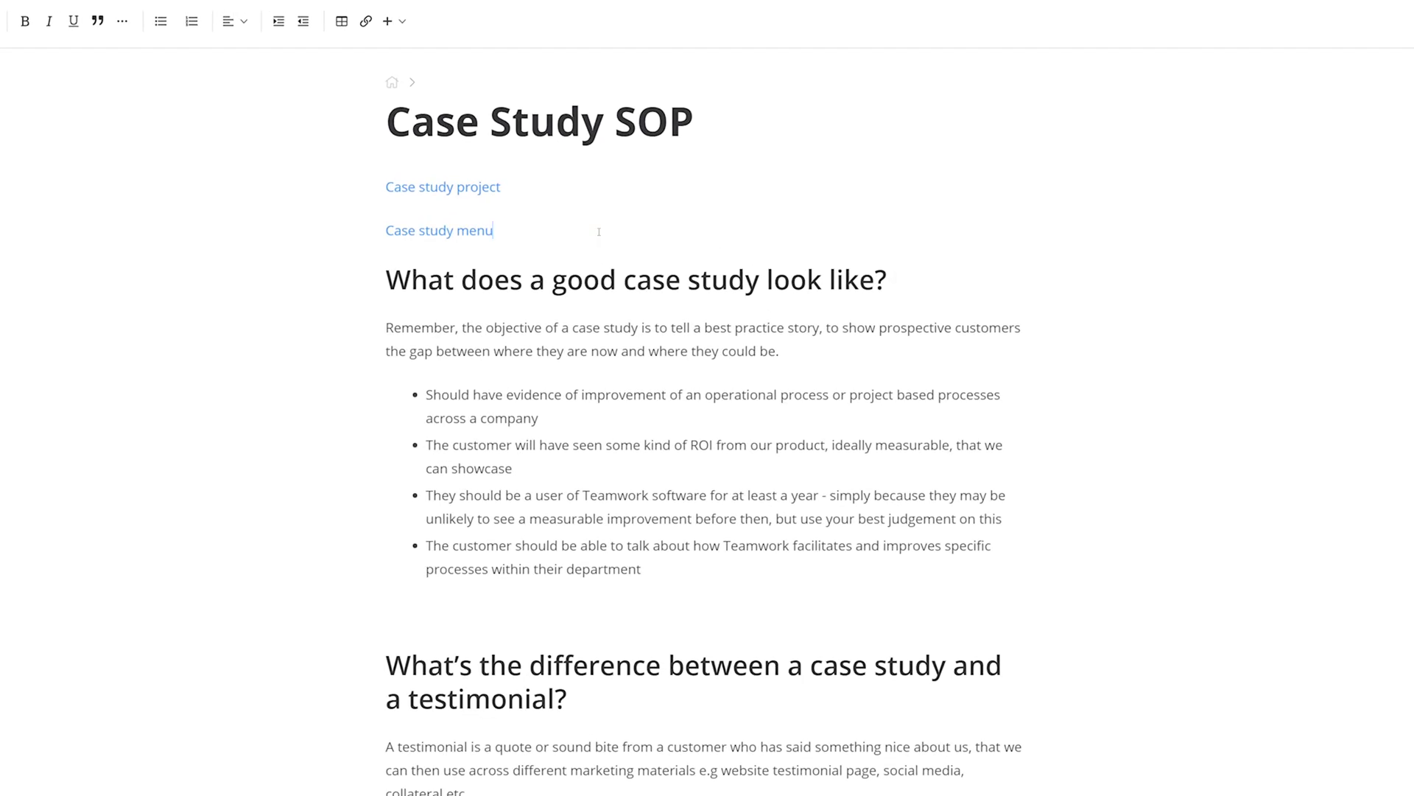
{"action": "key", "text": "Return"}
{"action": "left_click", "coordinate": [398, 20]}
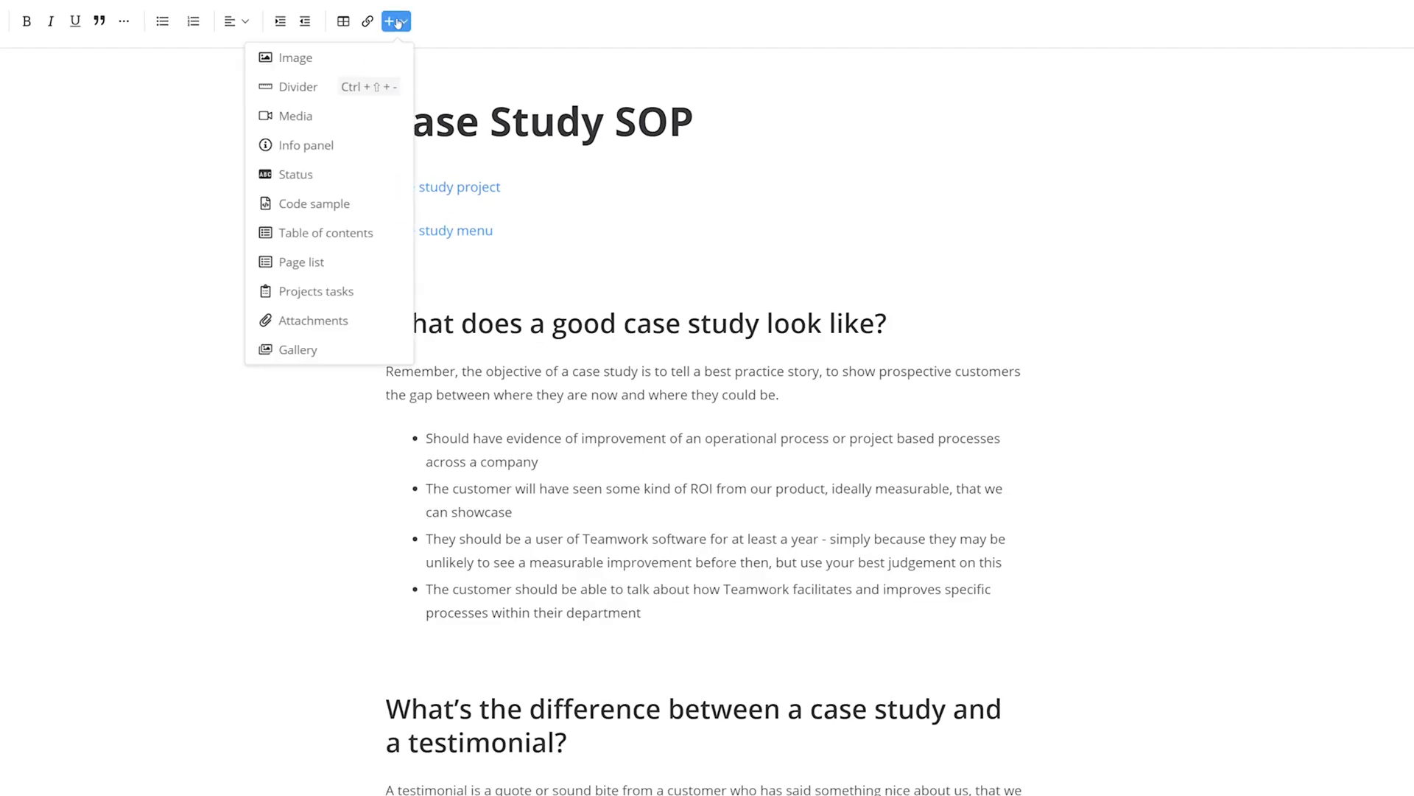
{"action": "left_click", "coordinate": [344, 292]}
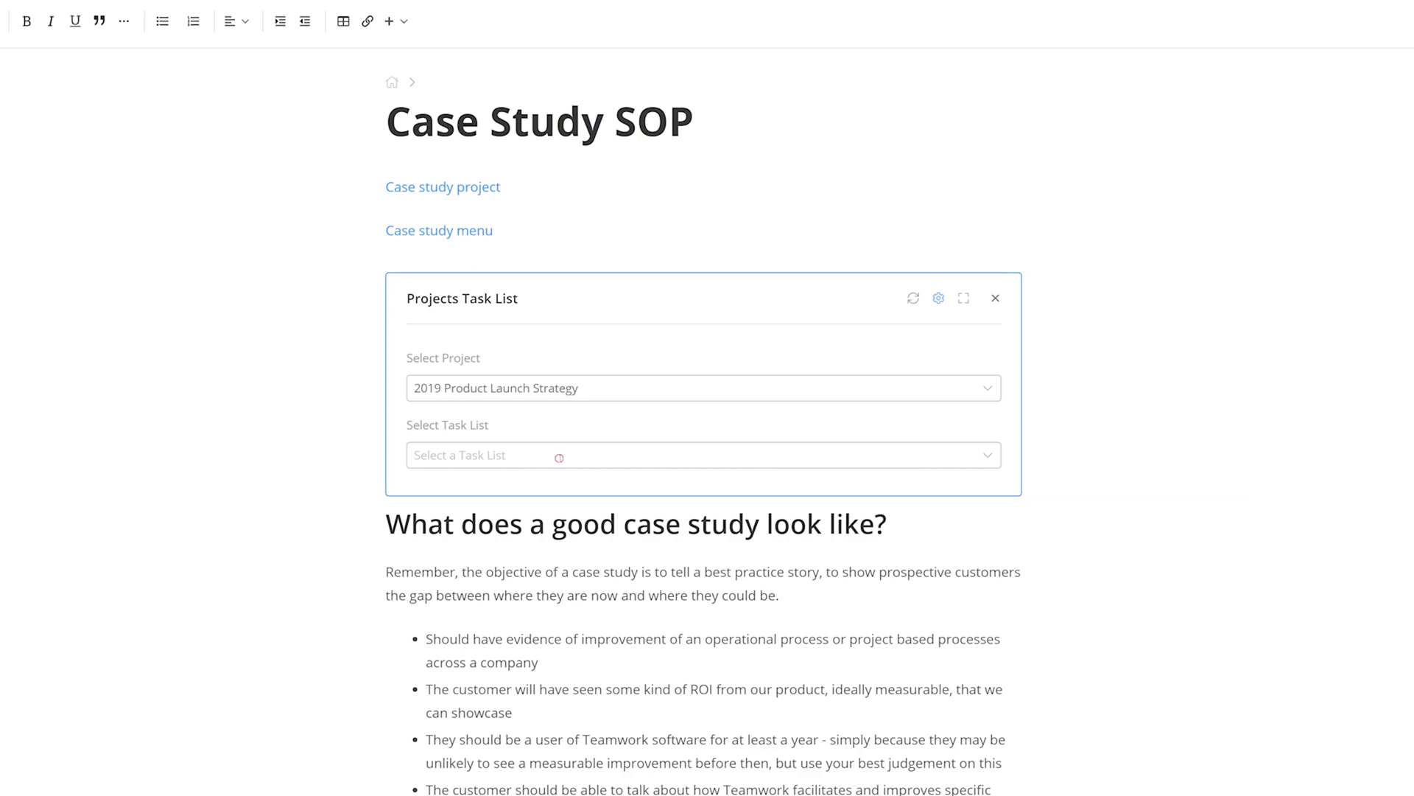
{"action": "left_click", "coordinate": [559, 456]}
{"action": "scroll", "coordinate": [582, 515], "scroll_direction": "down", "scroll_amount": 1}
{"action": "left_click", "coordinate": [525, 589]}
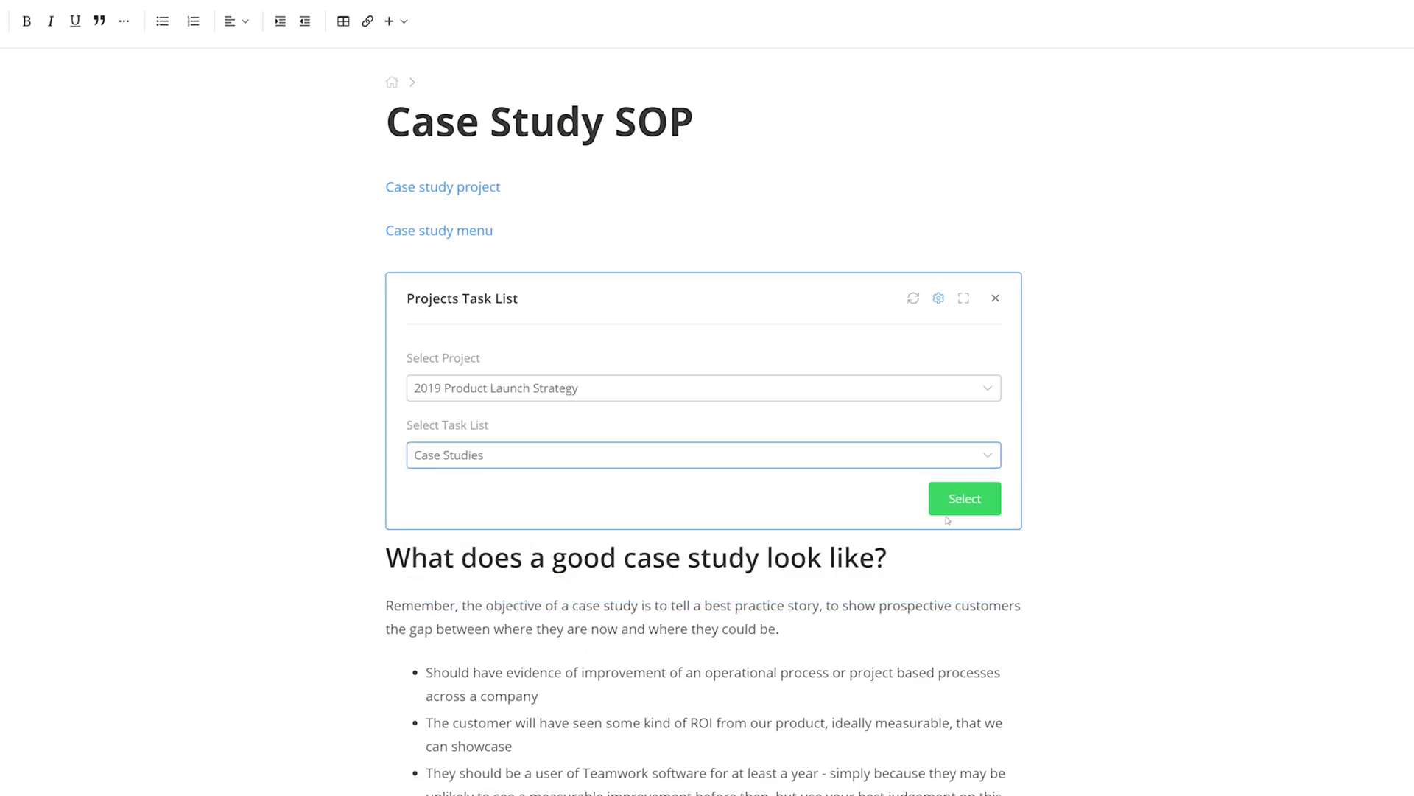
{"action": "left_click", "coordinate": [954, 497]}
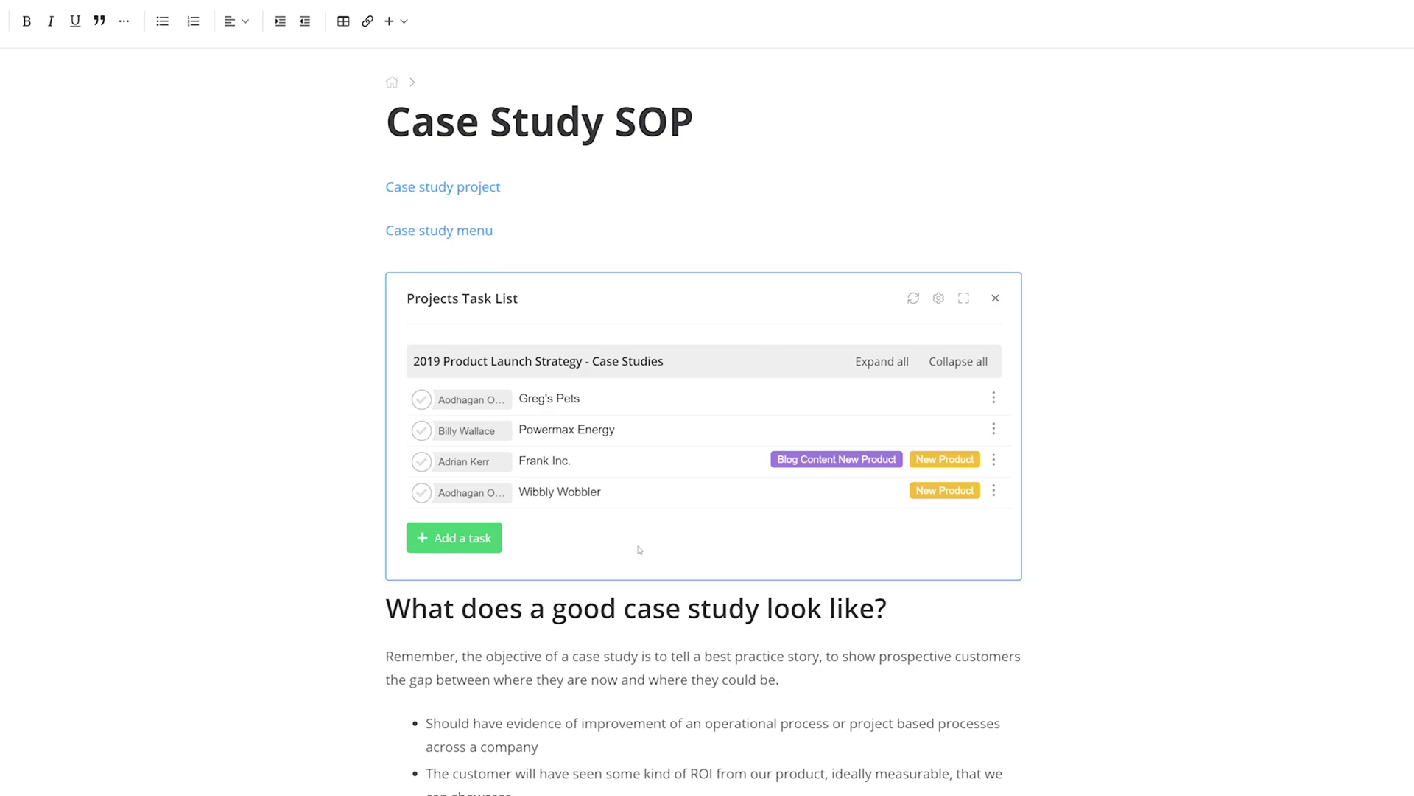
Mark Greg's Pets complete and create a new 'Jam Clothing' task in the Case Studies list.
{"action": "left_click", "coordinate": [421, 399]}
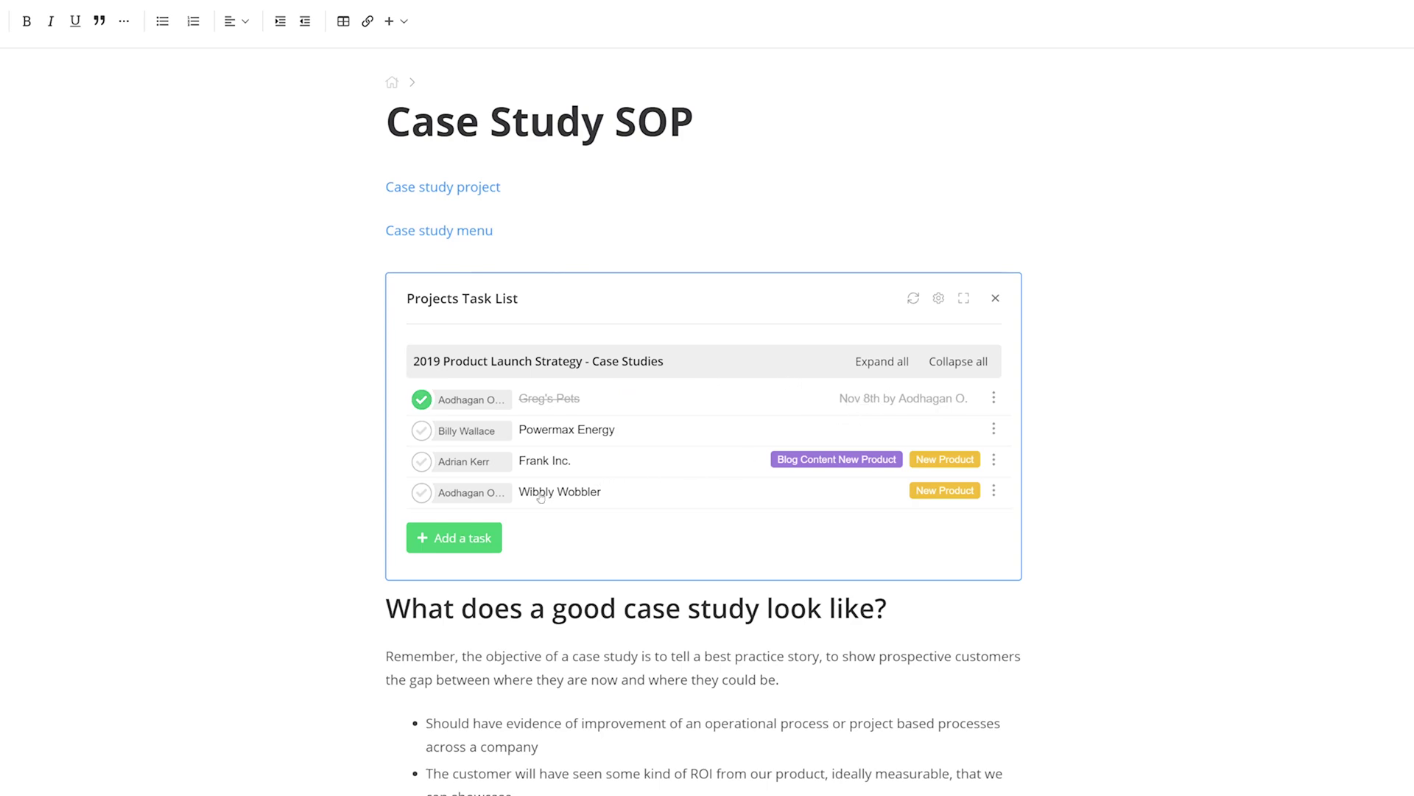
{"action": "left_click", "coordinate": [471, 538]}
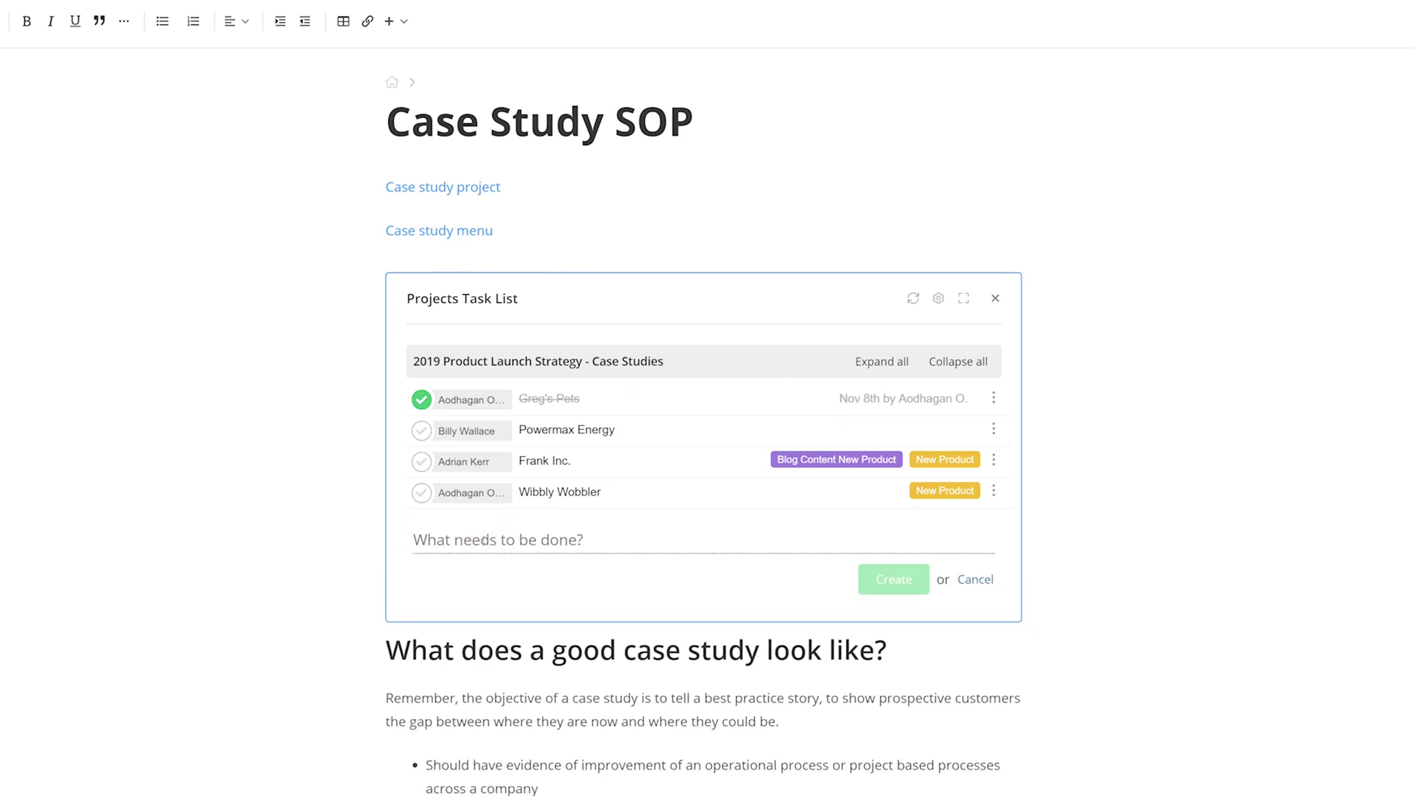
{"action": "type", "text": "Jam Clothing"}
{"action": "left_click", "coordinate": [875, 581]}
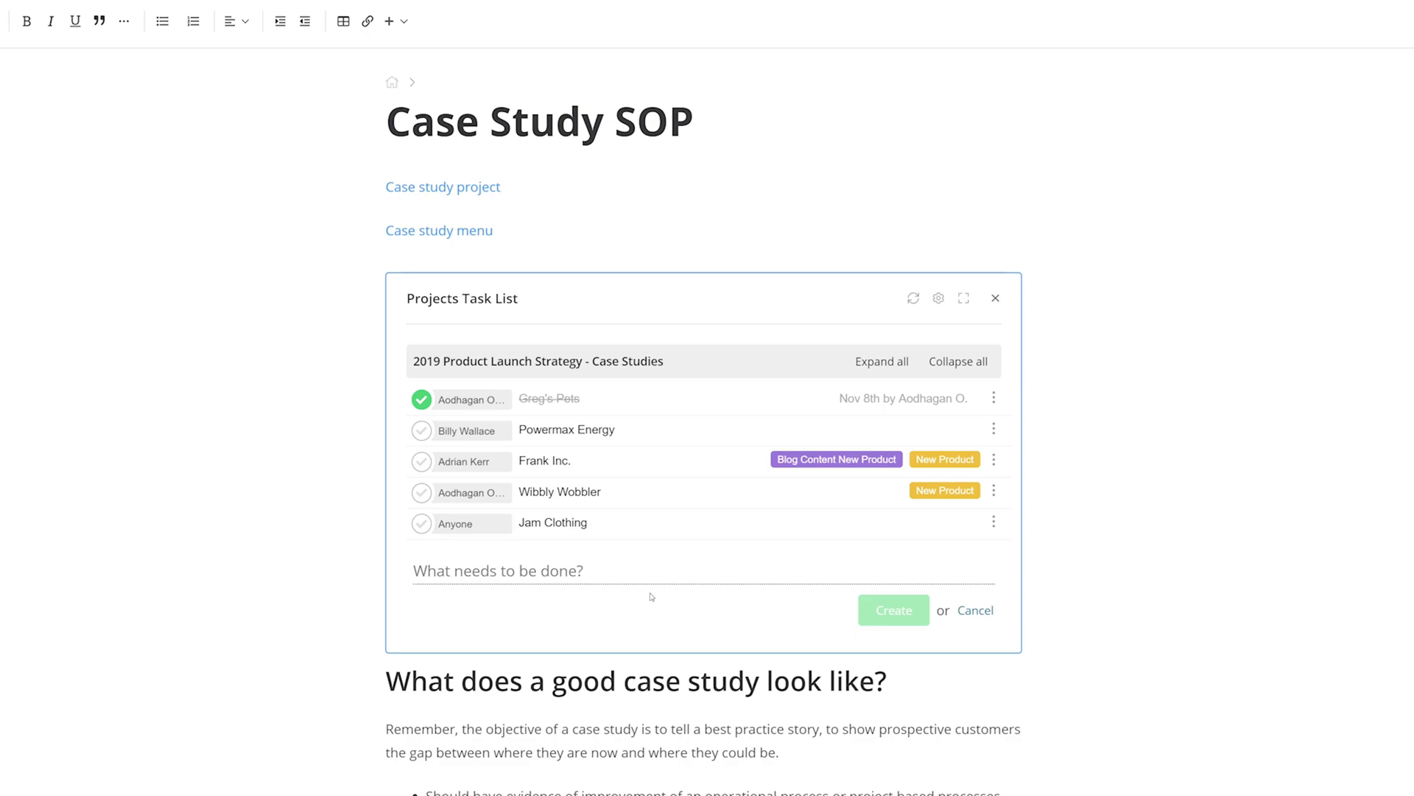
{"action": "scroll", "coordinate": [652, 597], "scroll_direction": "down", "scroll_amount": 2}
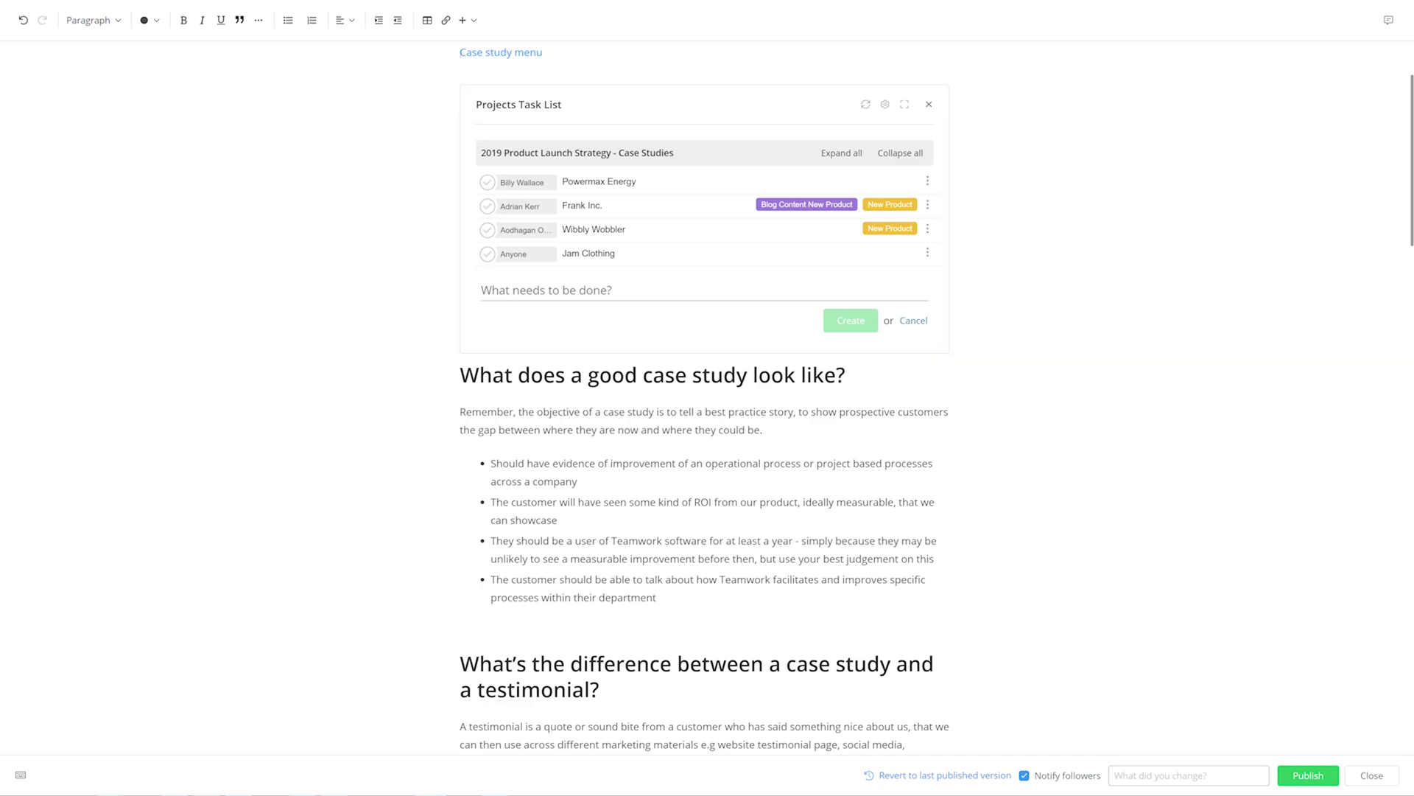
Insert an Attachments block and upload case study template.txt into it.
{"action": "left_click", "coordinate": [462, 20]}
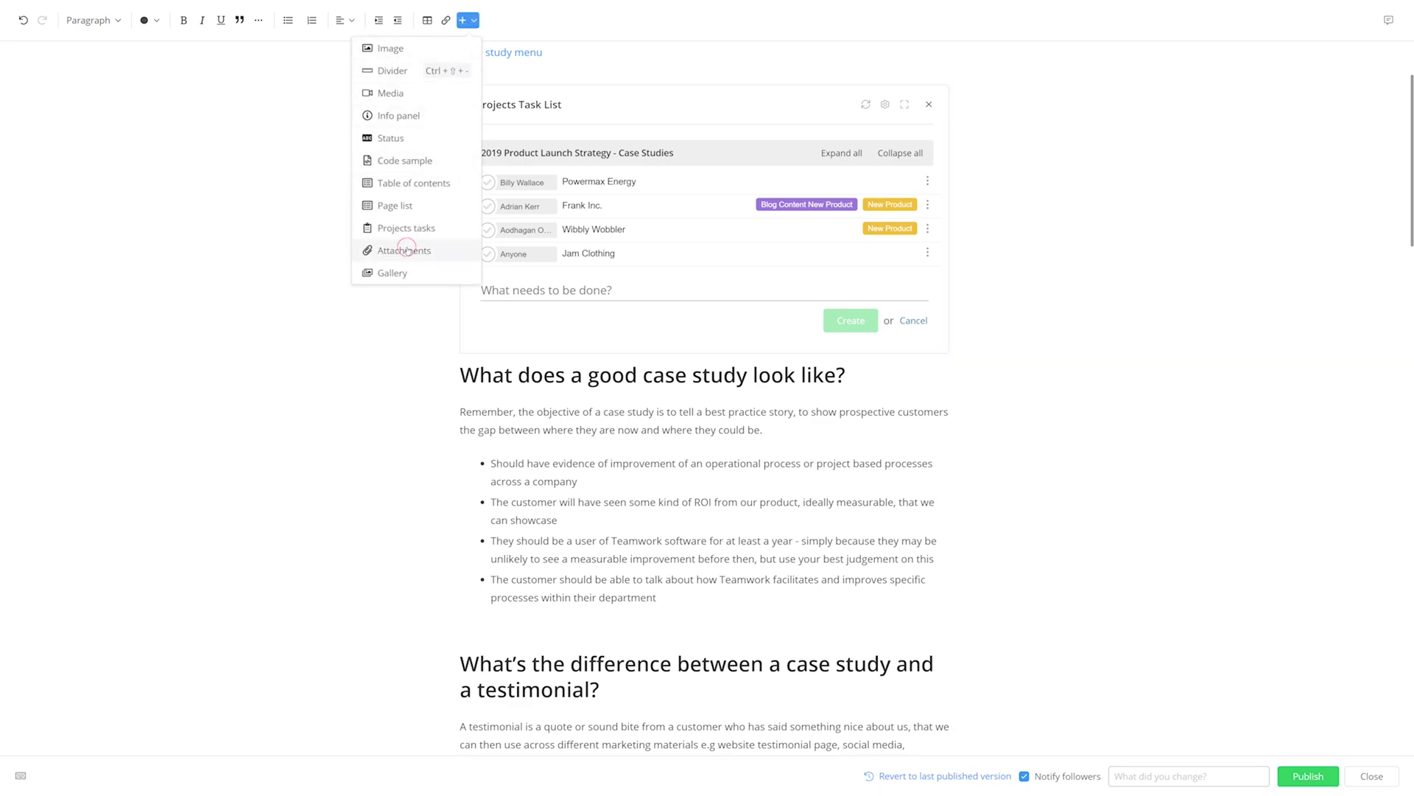
{"action": "left_click", "coordinate": [404, 251]}
{"action": "scroll", "coordinate": [376, 393], "scroll_direction": "down", "scroll_amount": 3}
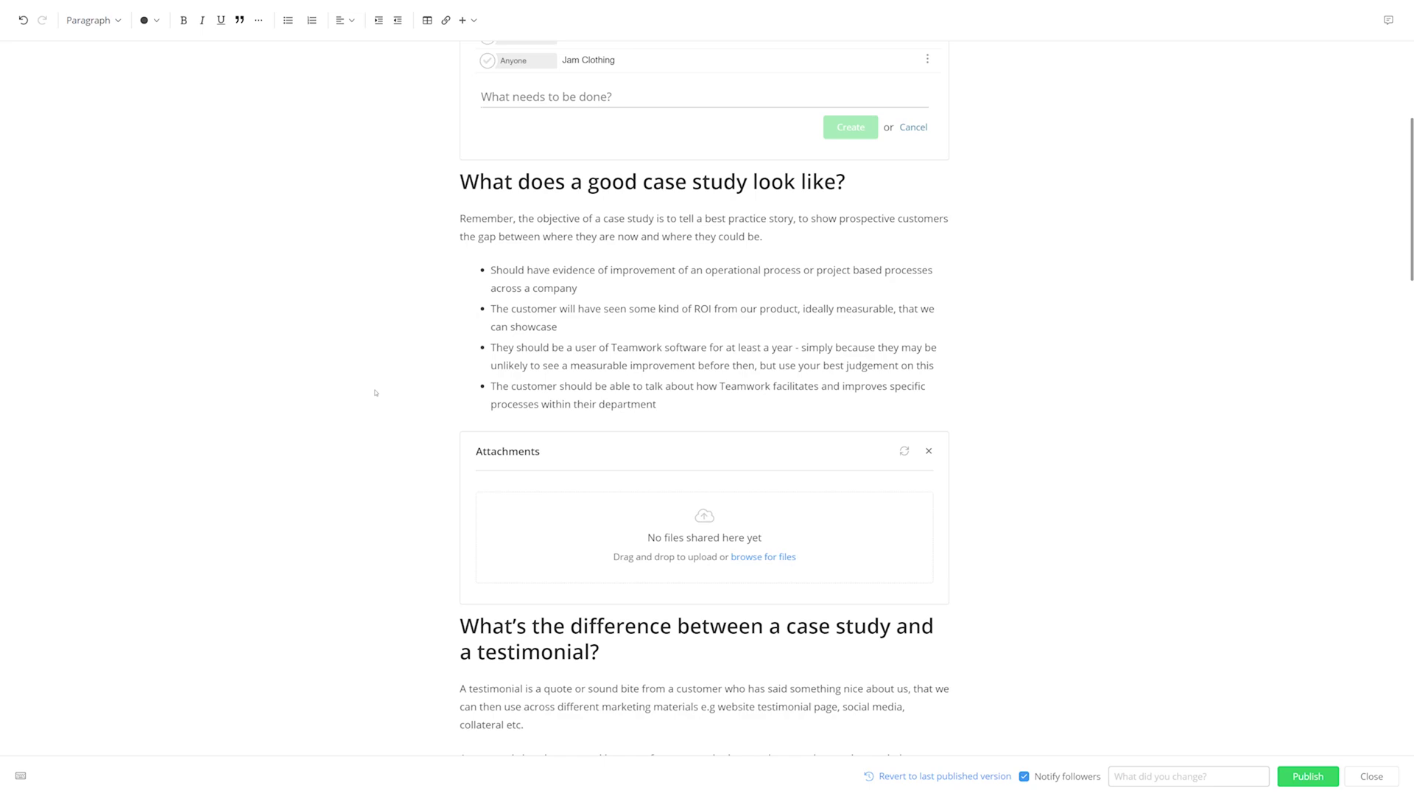
{"action": "left_click", "coordinate": [503, 472]}
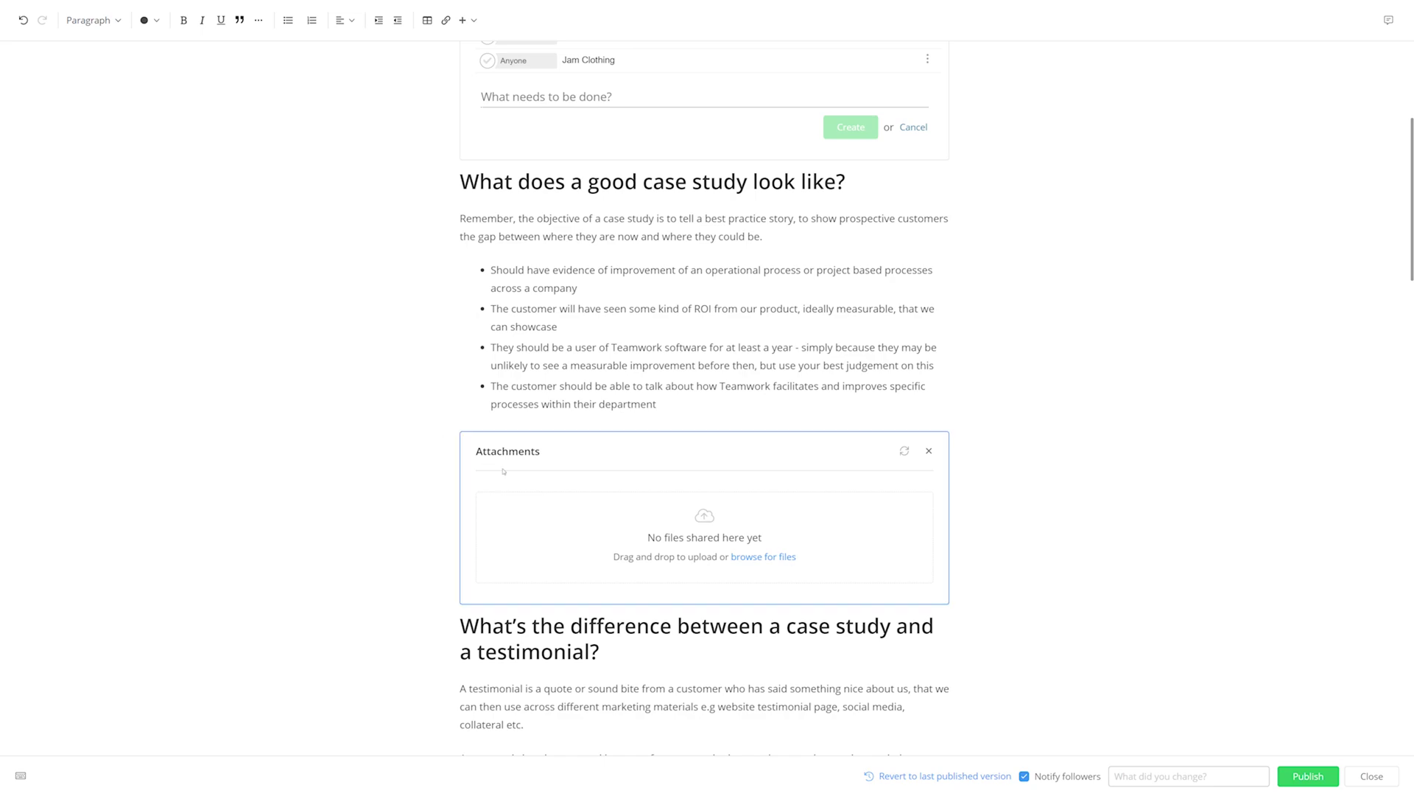
{"action": "left_click", "coordinate": [734, 557]}
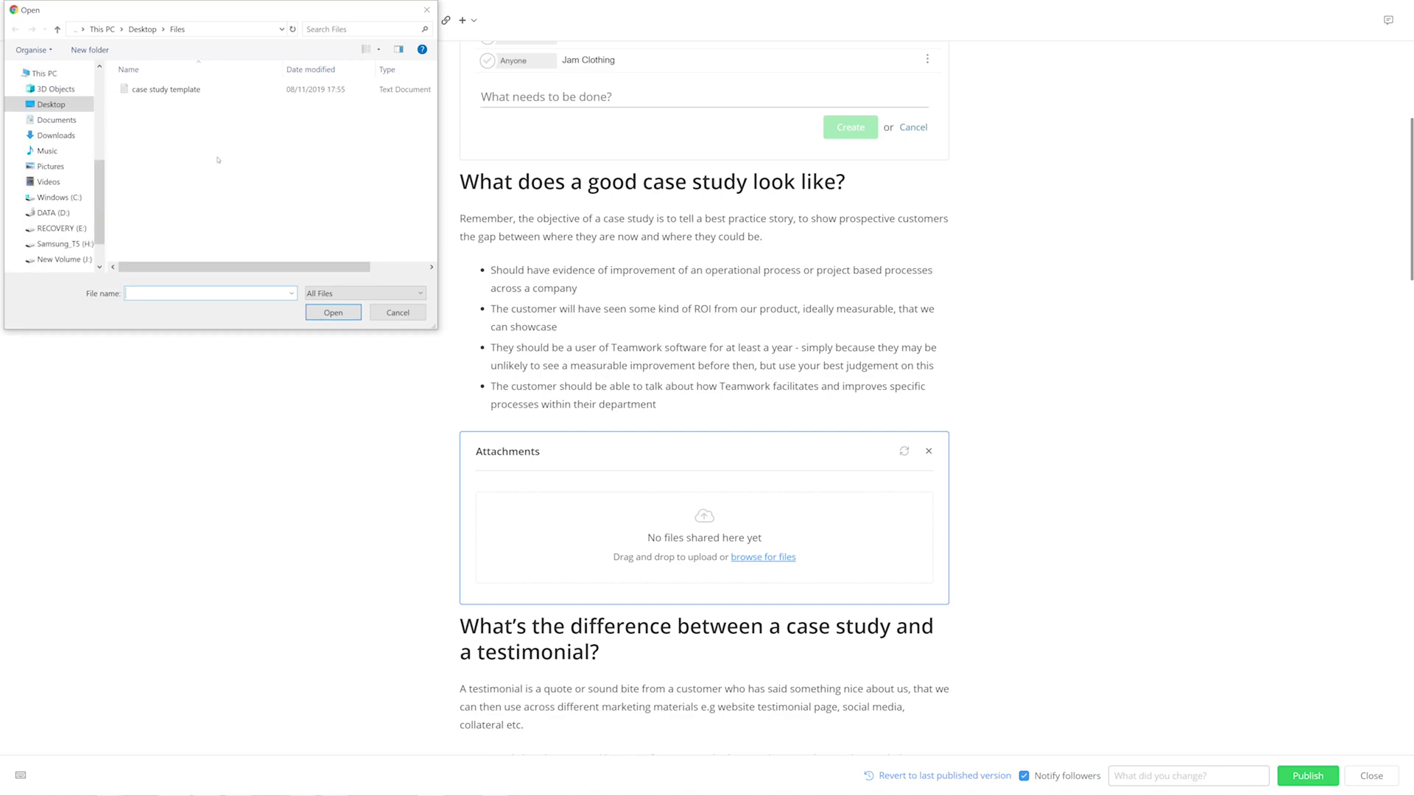
{"action": "left_click", "coordinate": [197, 91]}
{"action": "double_click", "coordinate": [197, 91]}
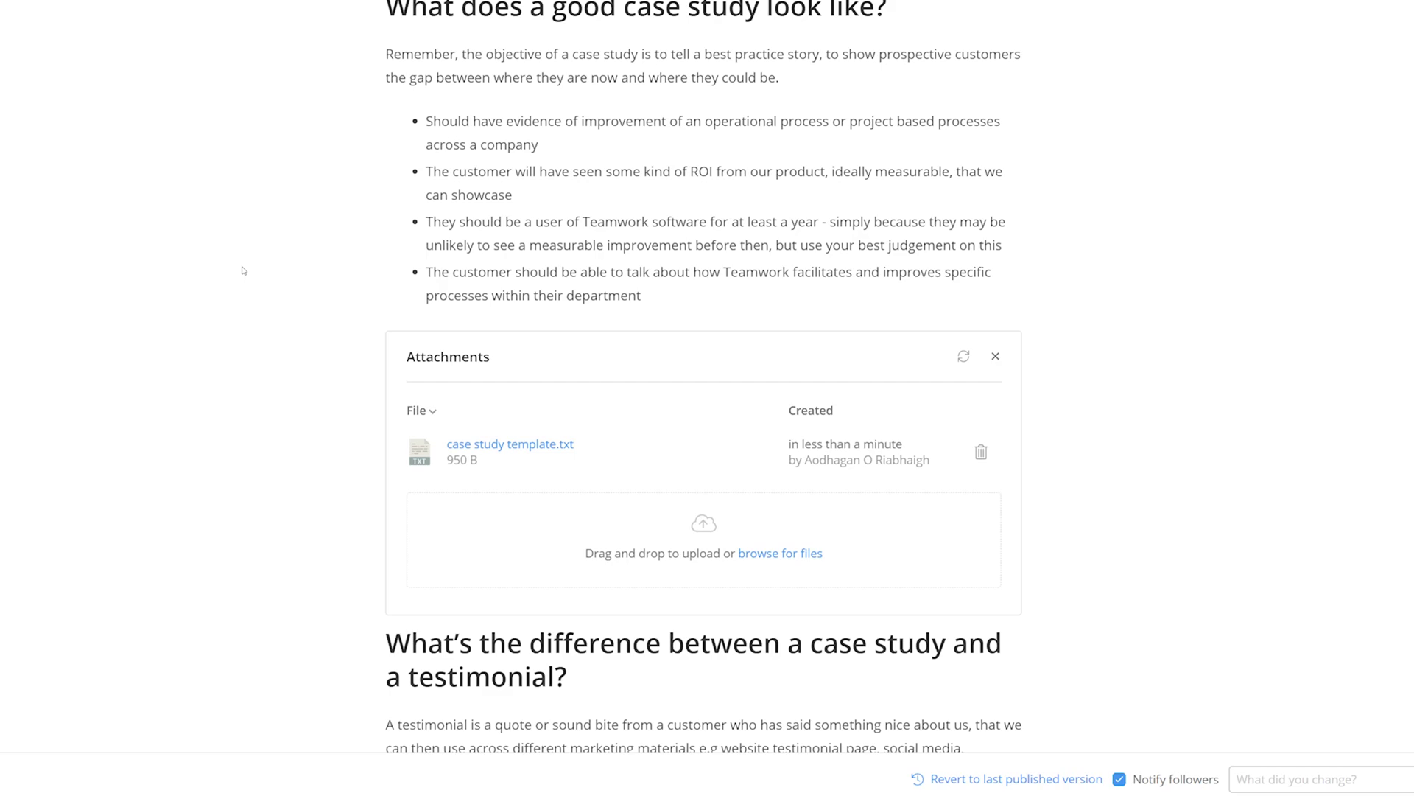
{"action": "scroll", "coordinate": [244, 270], "scroll_direction": "up", "scroll_amount": 5}
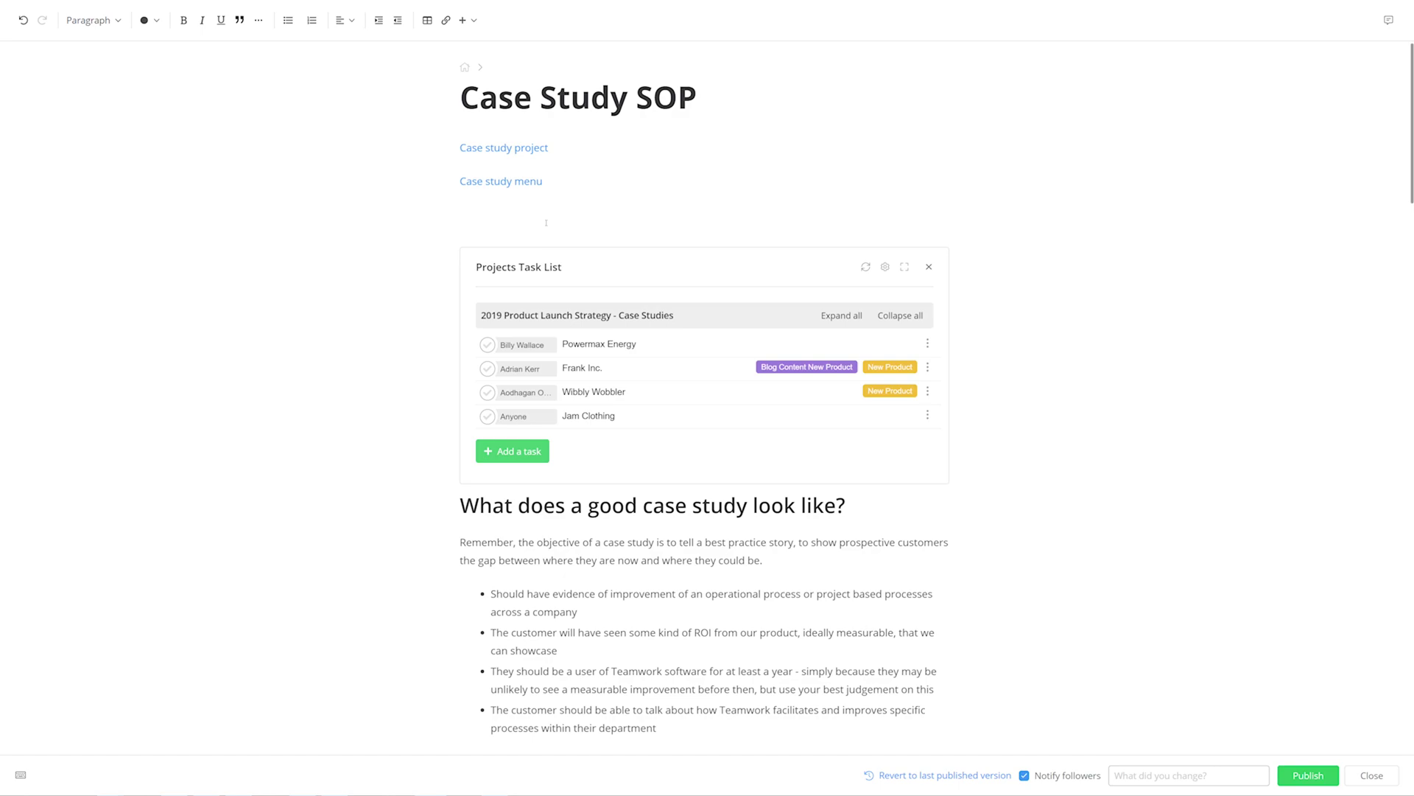
Under Case study menu, insert a Table of Contents with Heading Depth set to All Levels.
{"action": "left_click", "coordinate": [463, 218]}
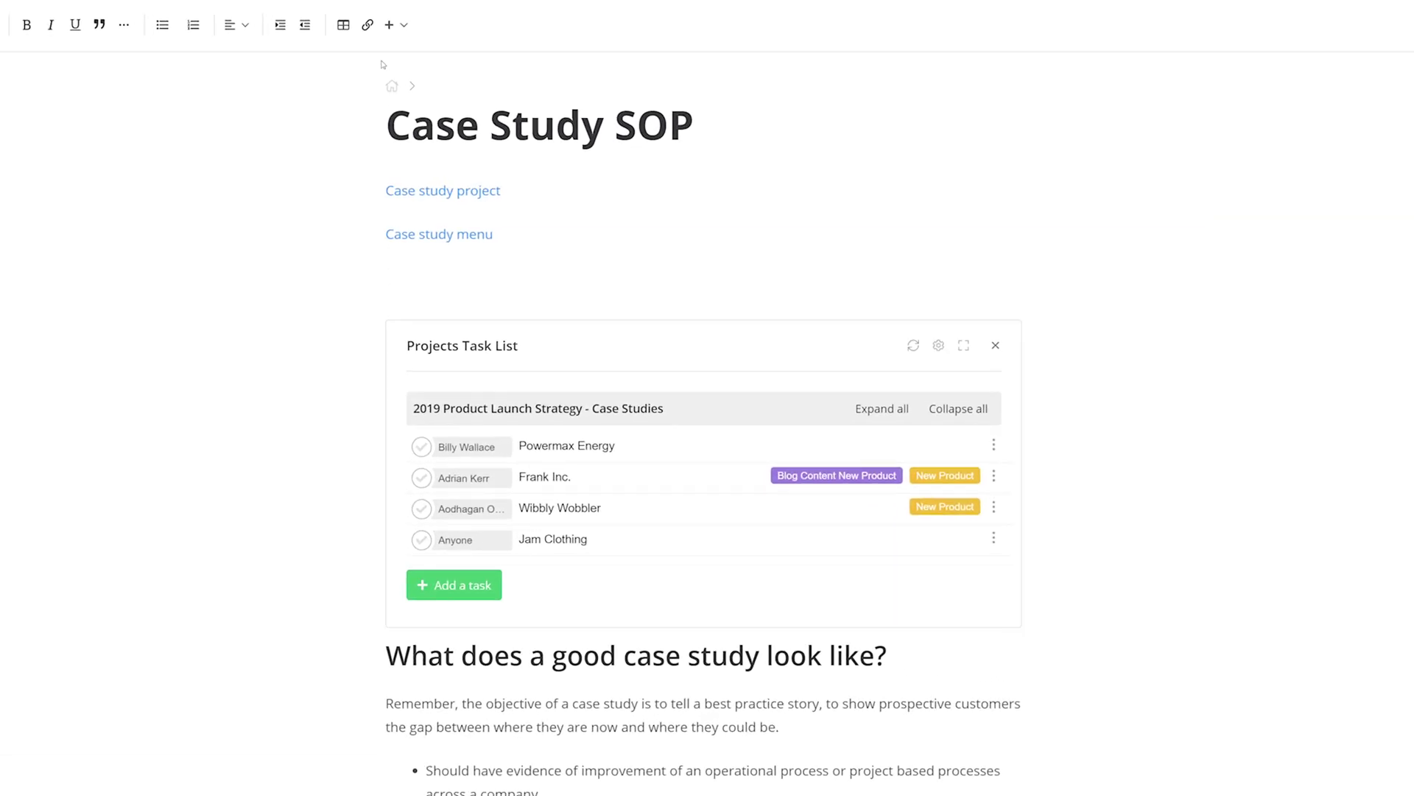
{"action": "left_click", "coordinate": [390, 25]}
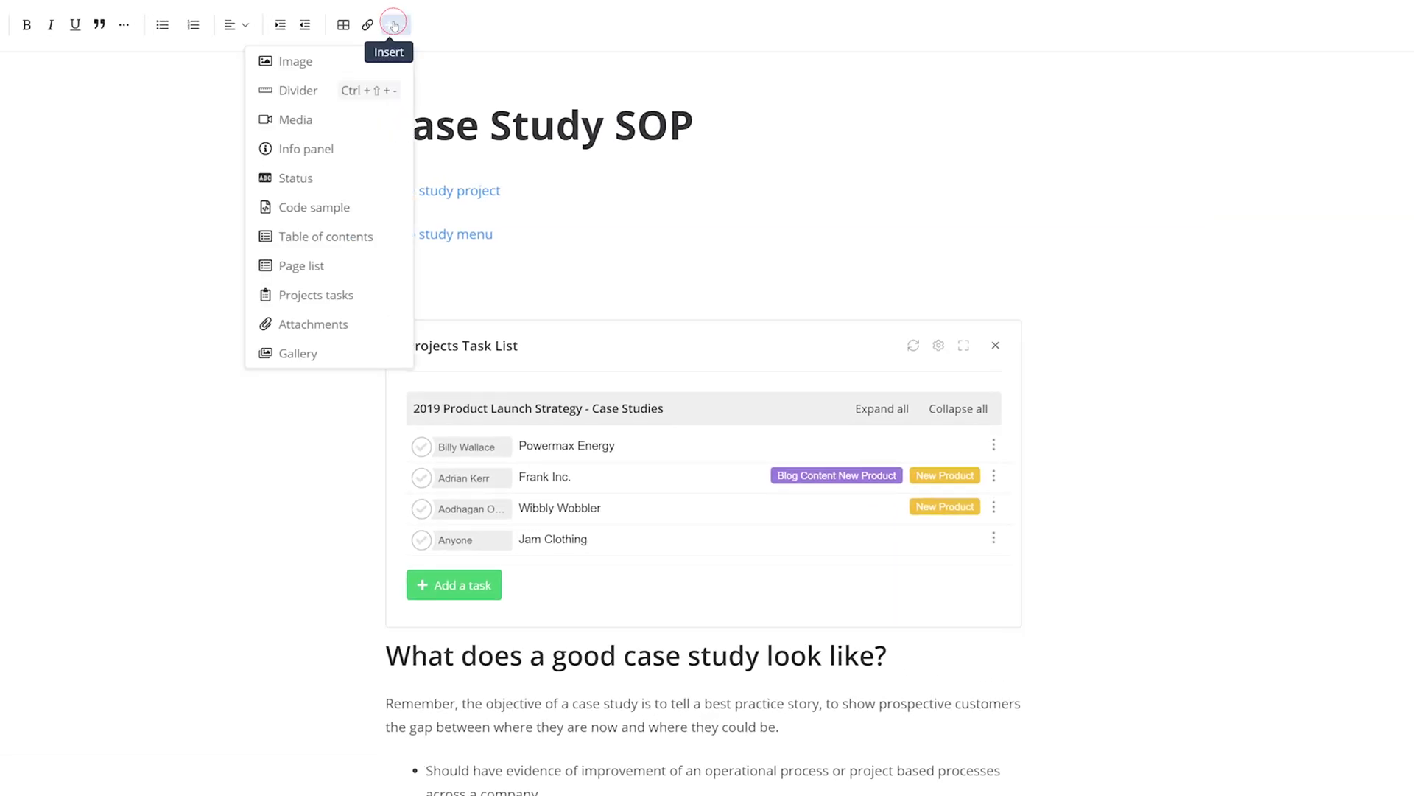
{"action": "left_click", "coordinate": [332, 236]}
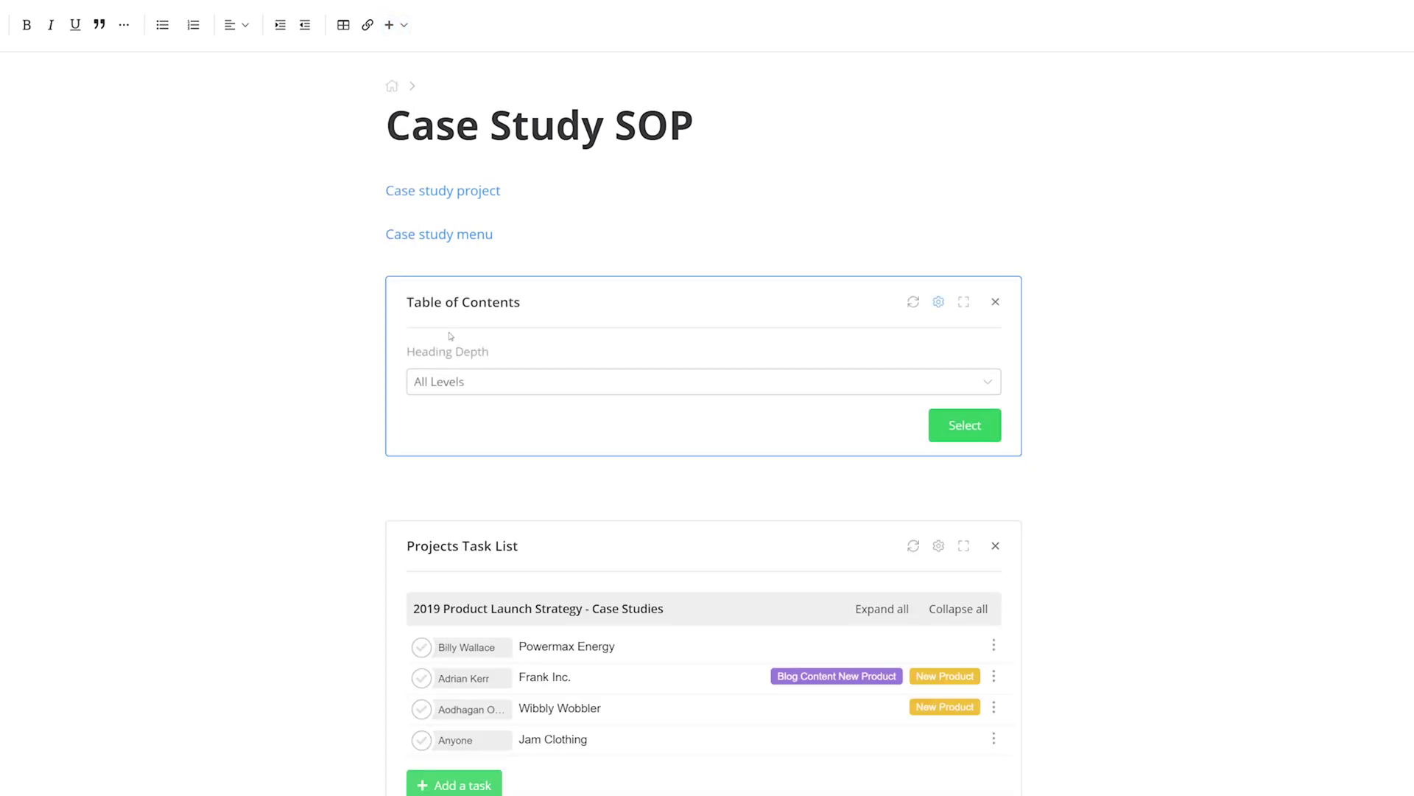
{"action": "left_click", "coordinate": [479, 381]}
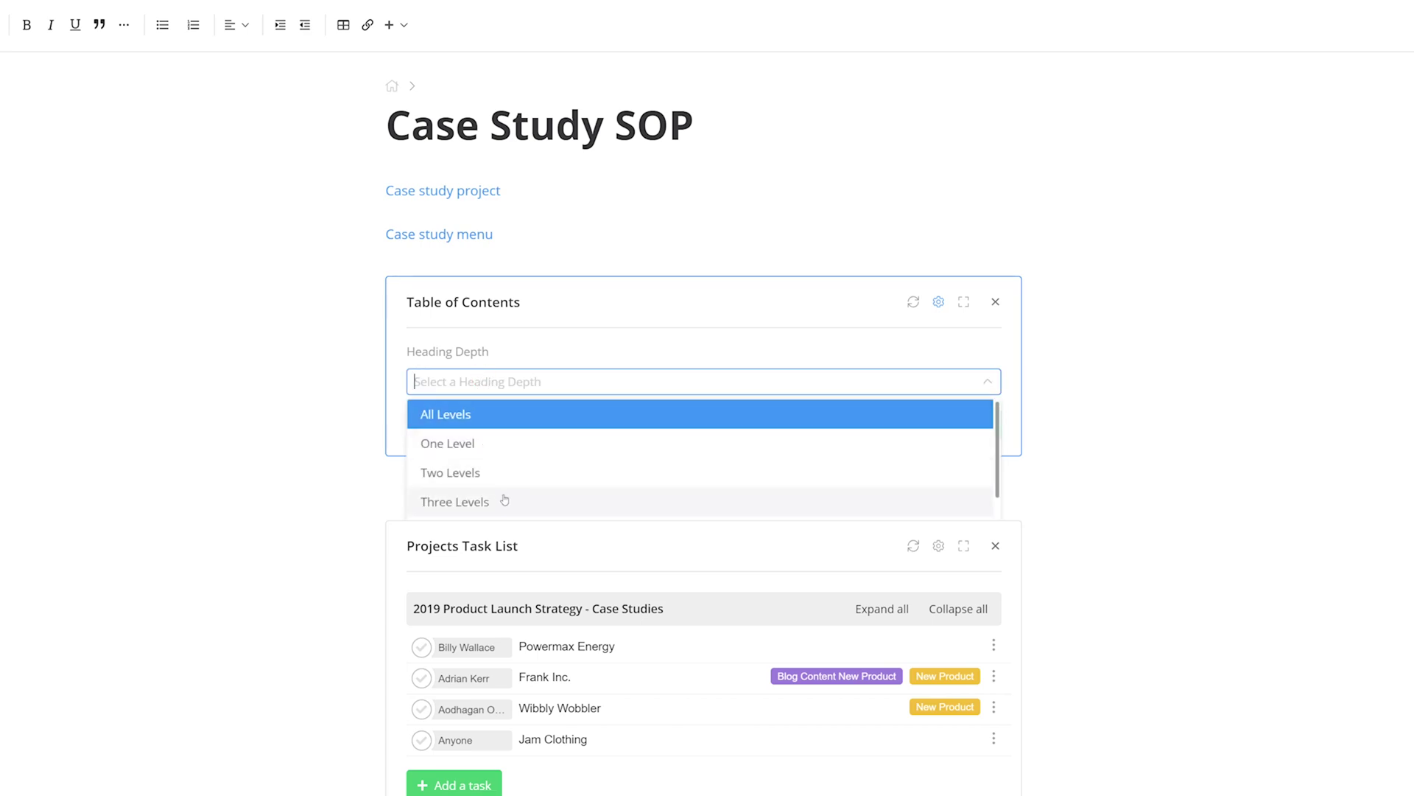
{"action": "scroll", "coordinate": [505, 500], "scroll_direction": "down", "scroll_amount": 2}
{"action": "scroll", "coordinate": [503, 496], "scroll_direction": "up", "scroll_amount": 2}
{"action": "left_click", "coordinate": [493, 420]}
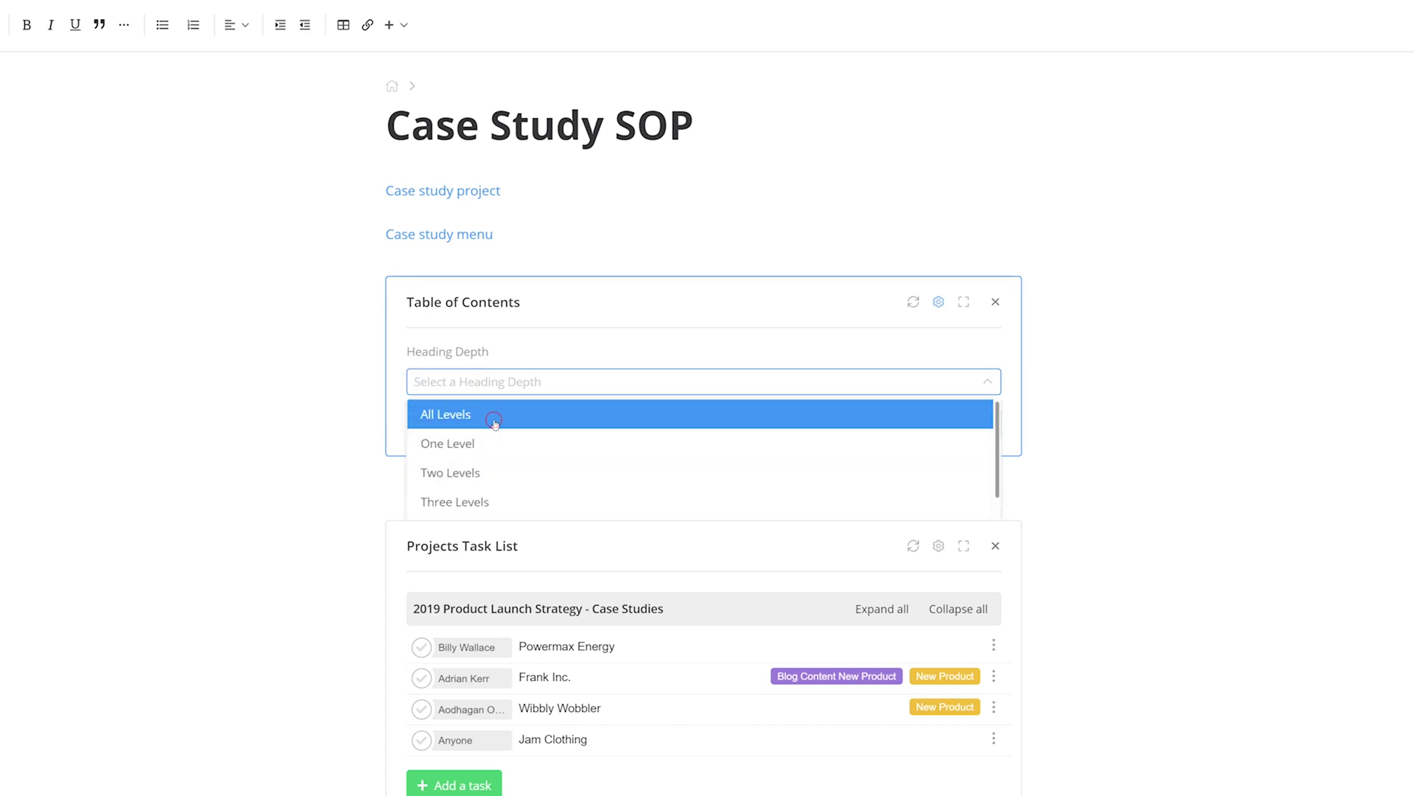
{"action": "left_click", "coordinate": [943, 428]}
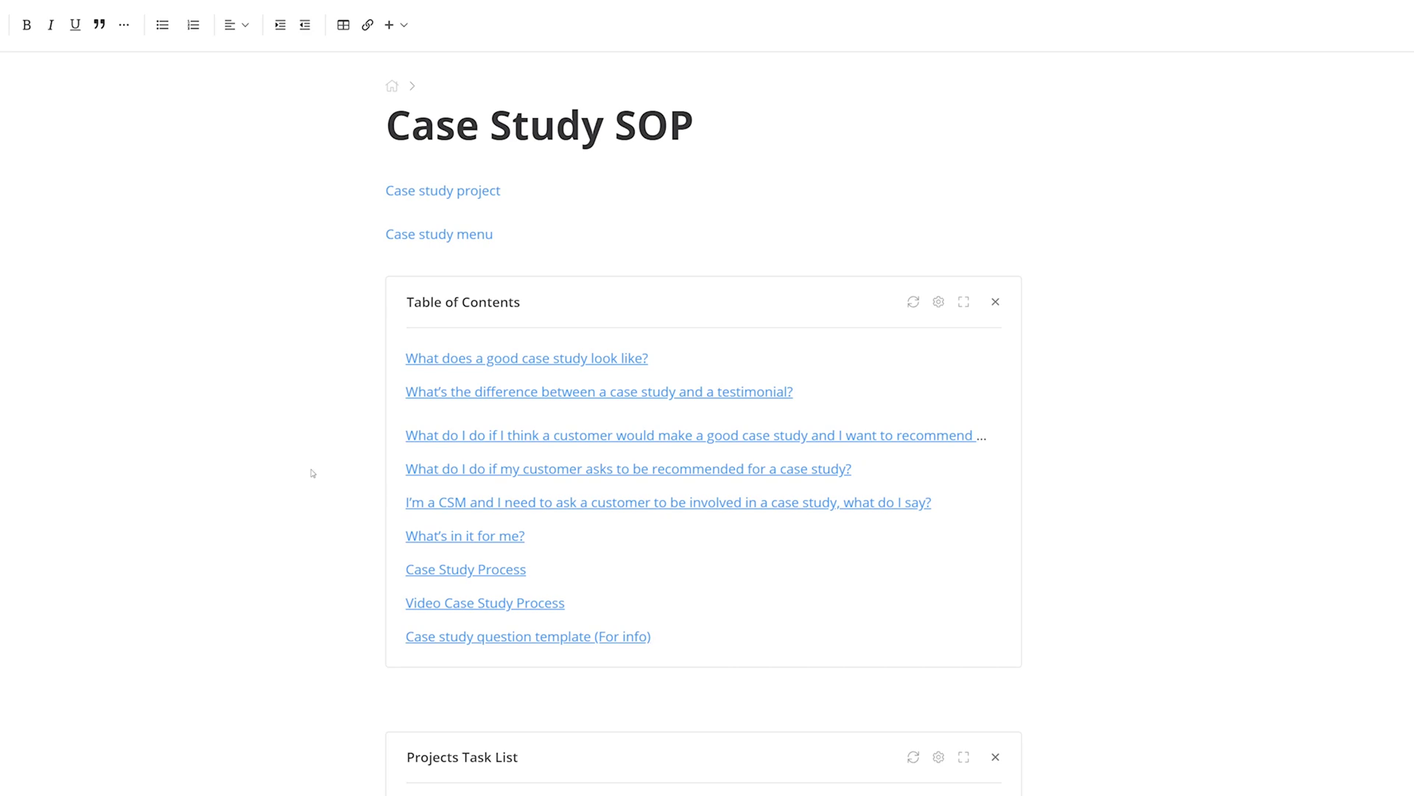
{"action": "left_click", "coordinate": [403, 28]}
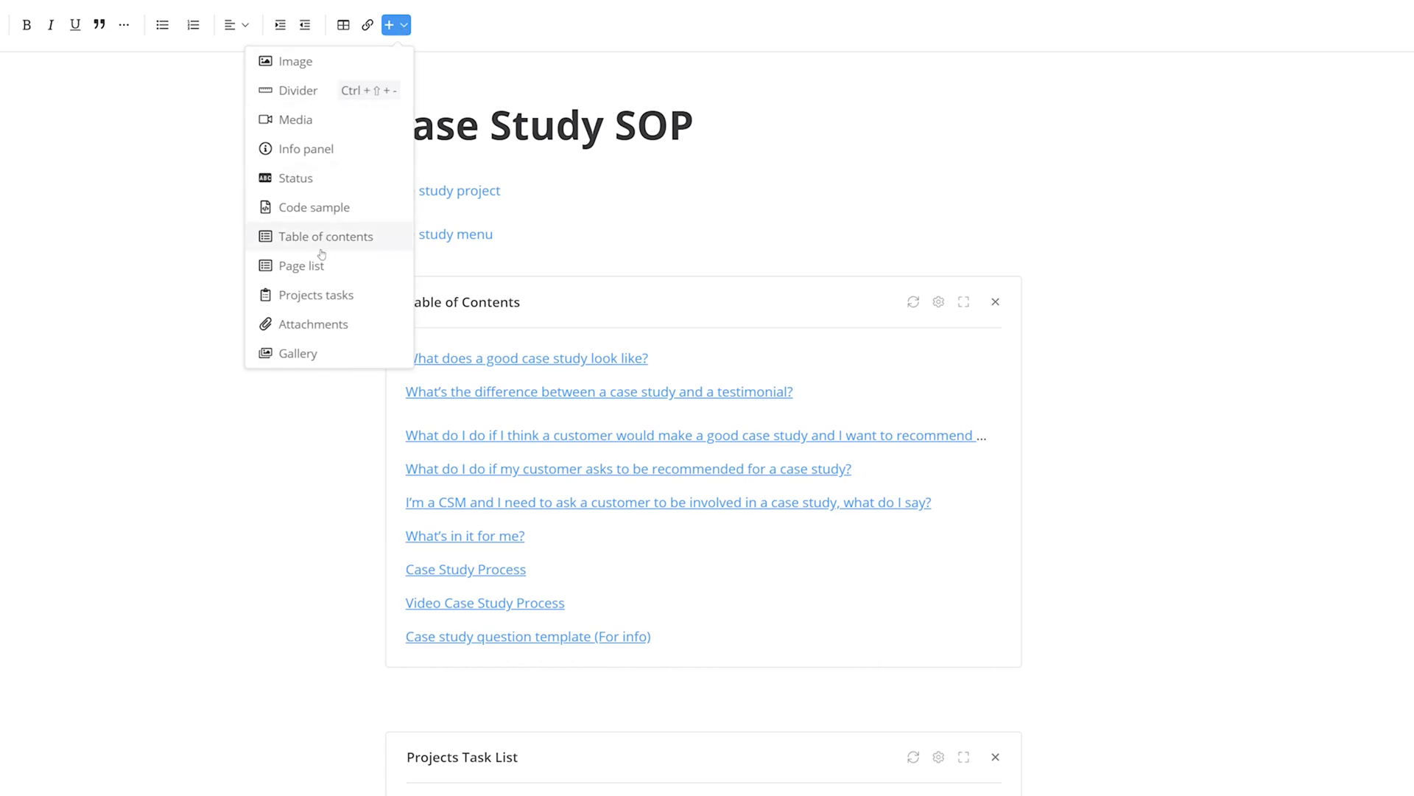
Insert a Page list rooted at 'Pages below the current page', then remove it.
{"action": "left_click", "coordinate": [302, 266]}
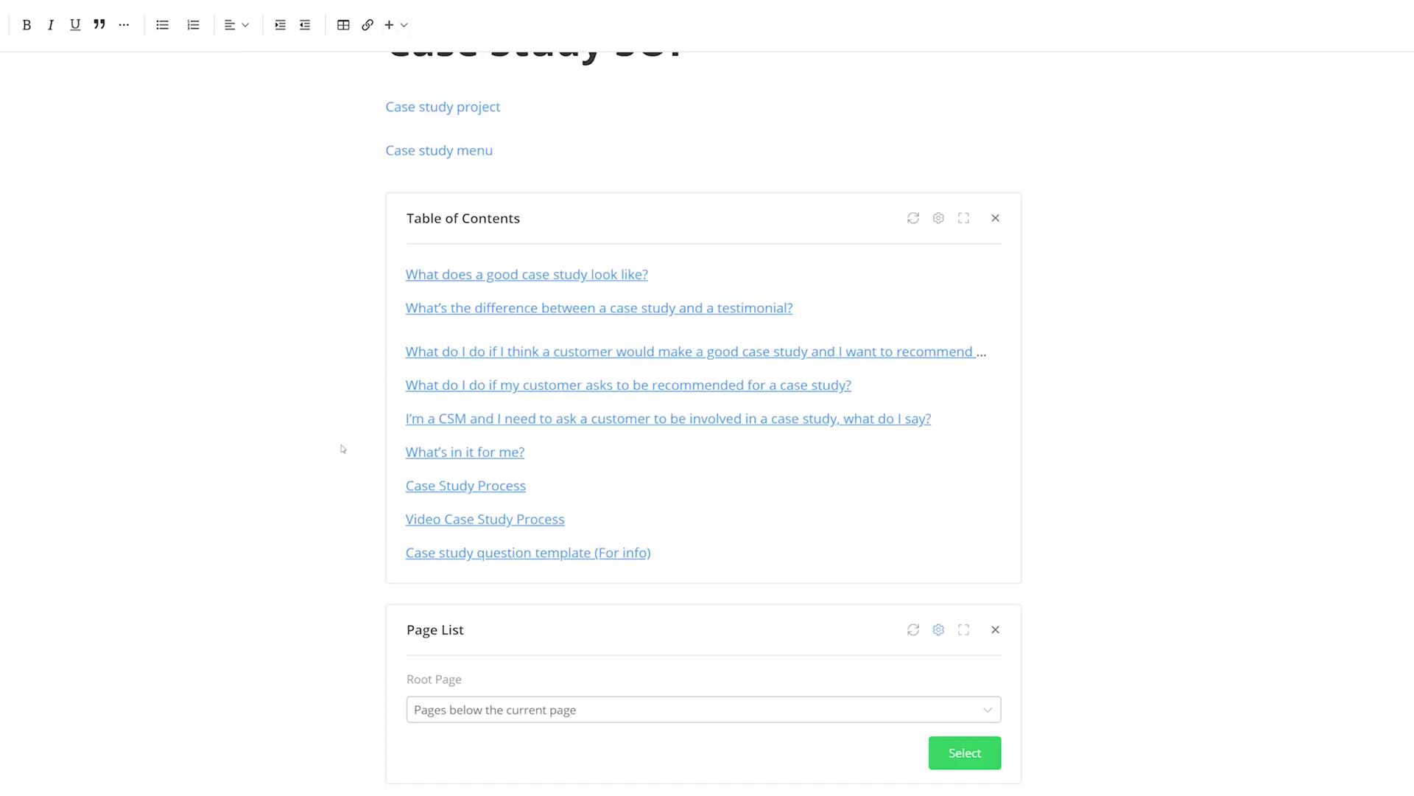
{"action": "left_click", "coordinate": [559, 710]}
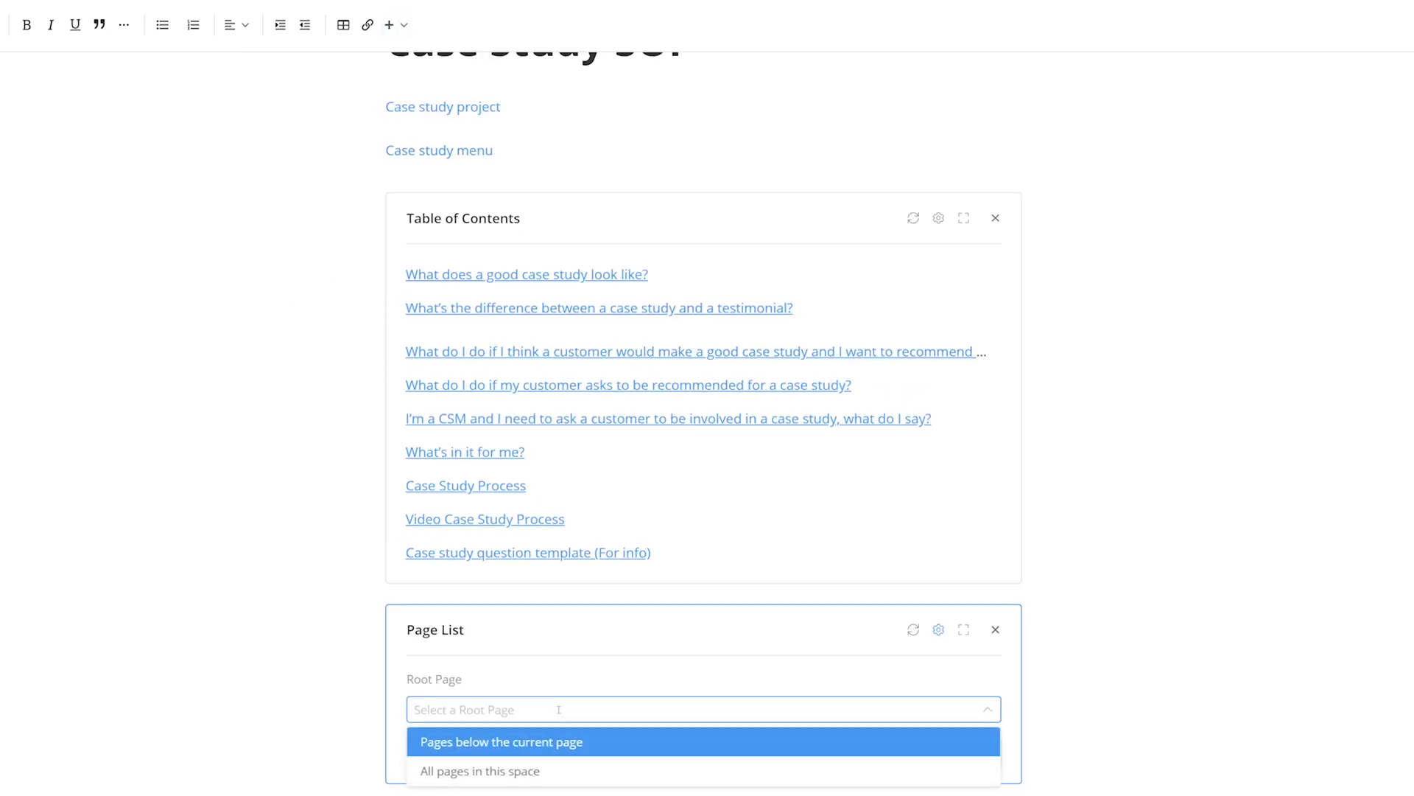
{"action": "left_click", "coordinate": [558, 750]}
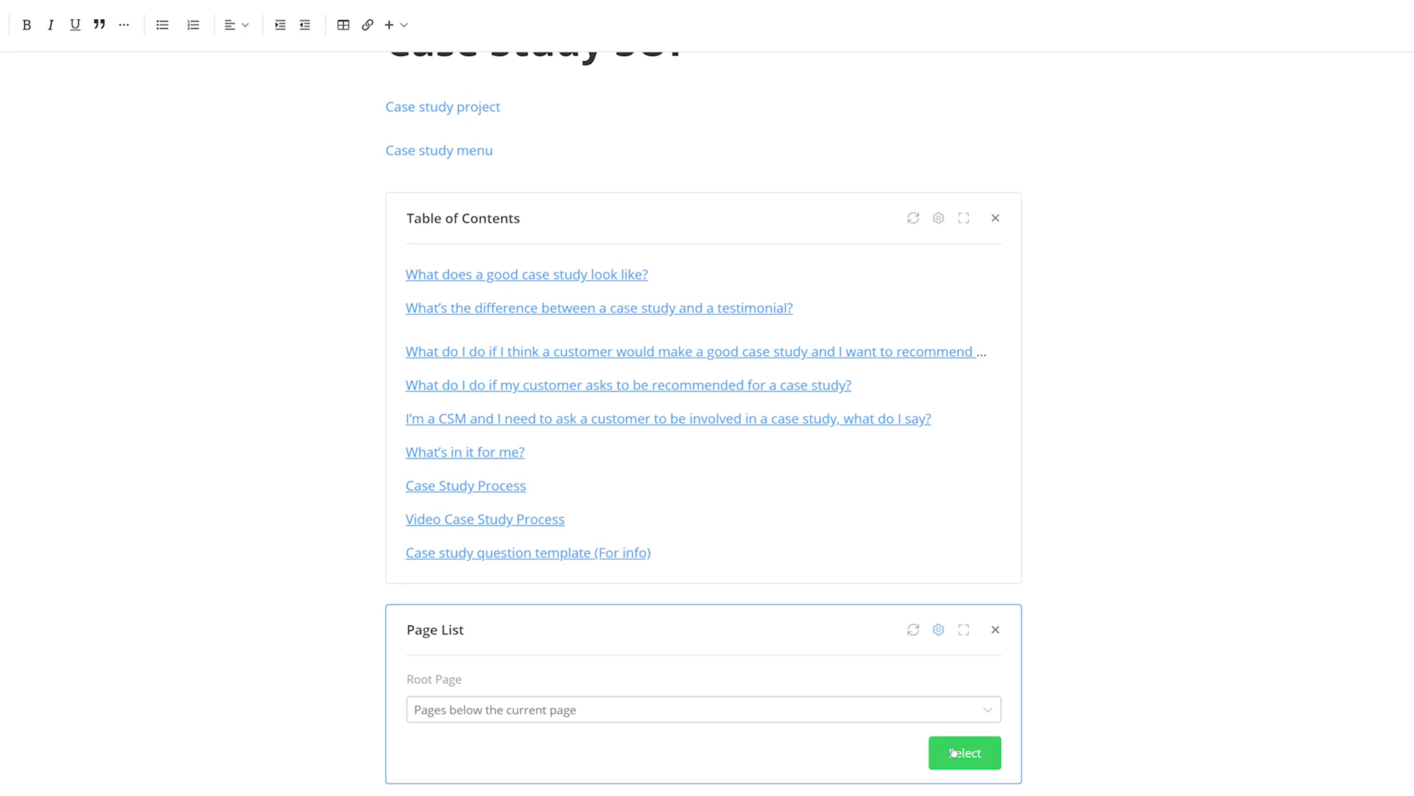
{"action": "left_click", "coordinate": [952, 748]}
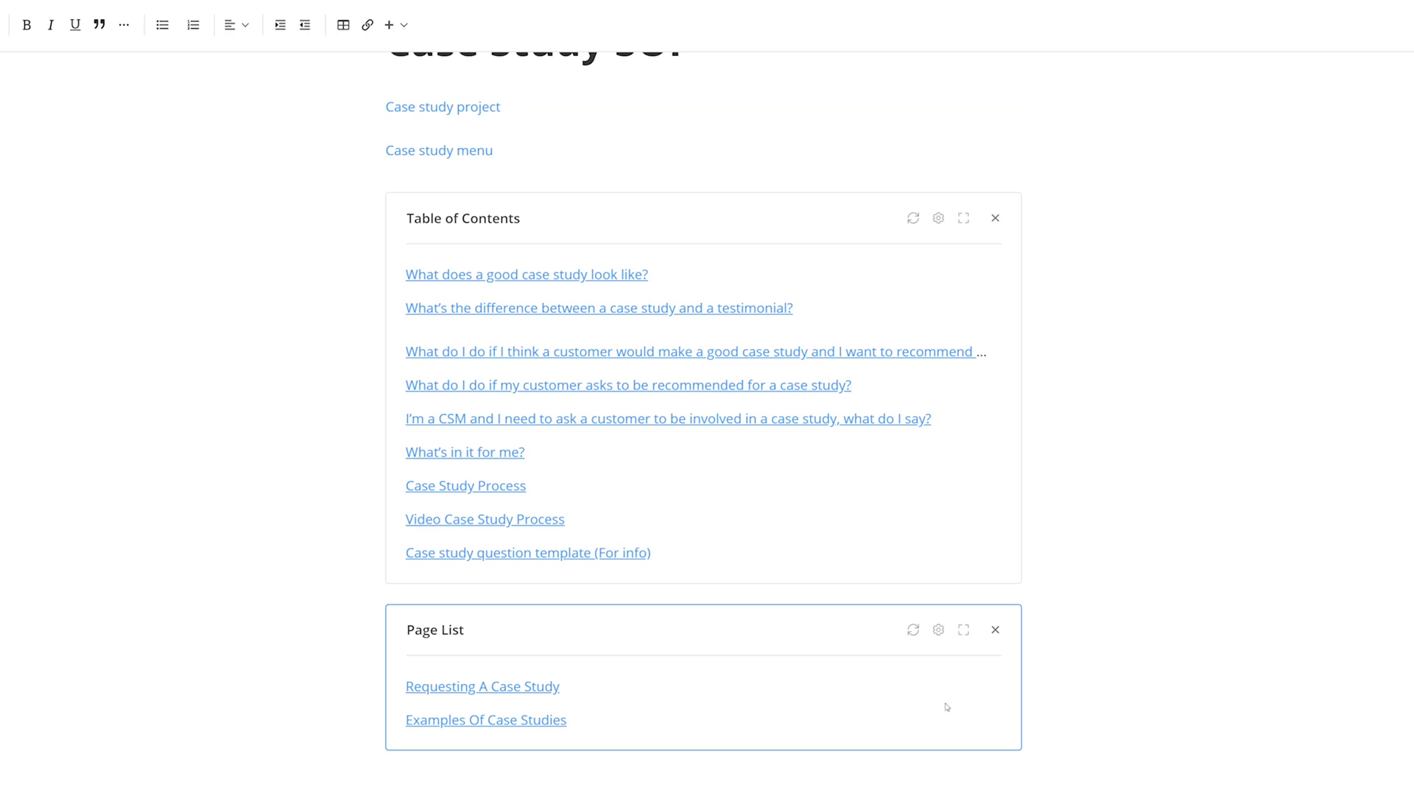
{"action": "left_click", "coordinate": [996, 629]}
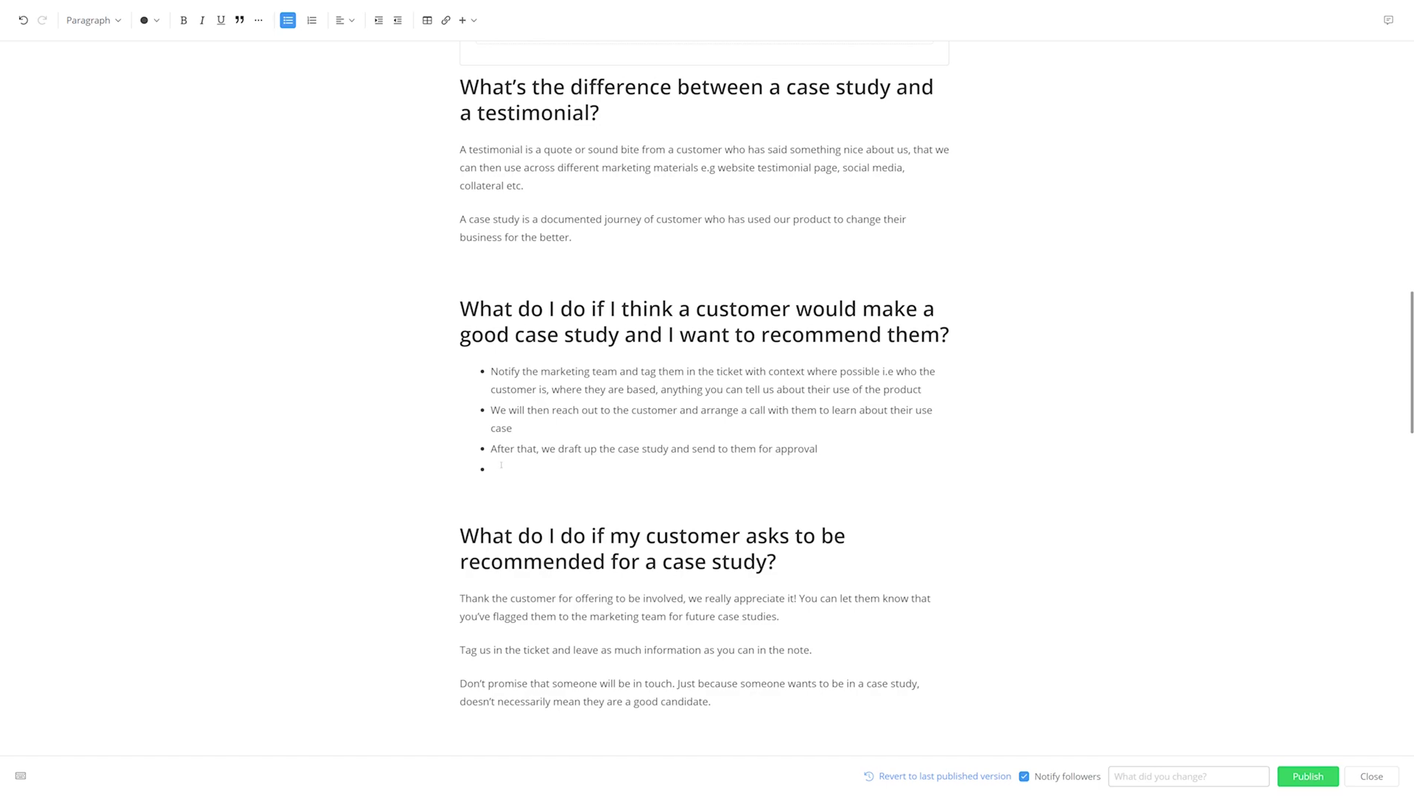
Add a red NEEDS UPDATING status chip to the empty bullet.
{"action": "left_click", "coordinate": [466, 21]}
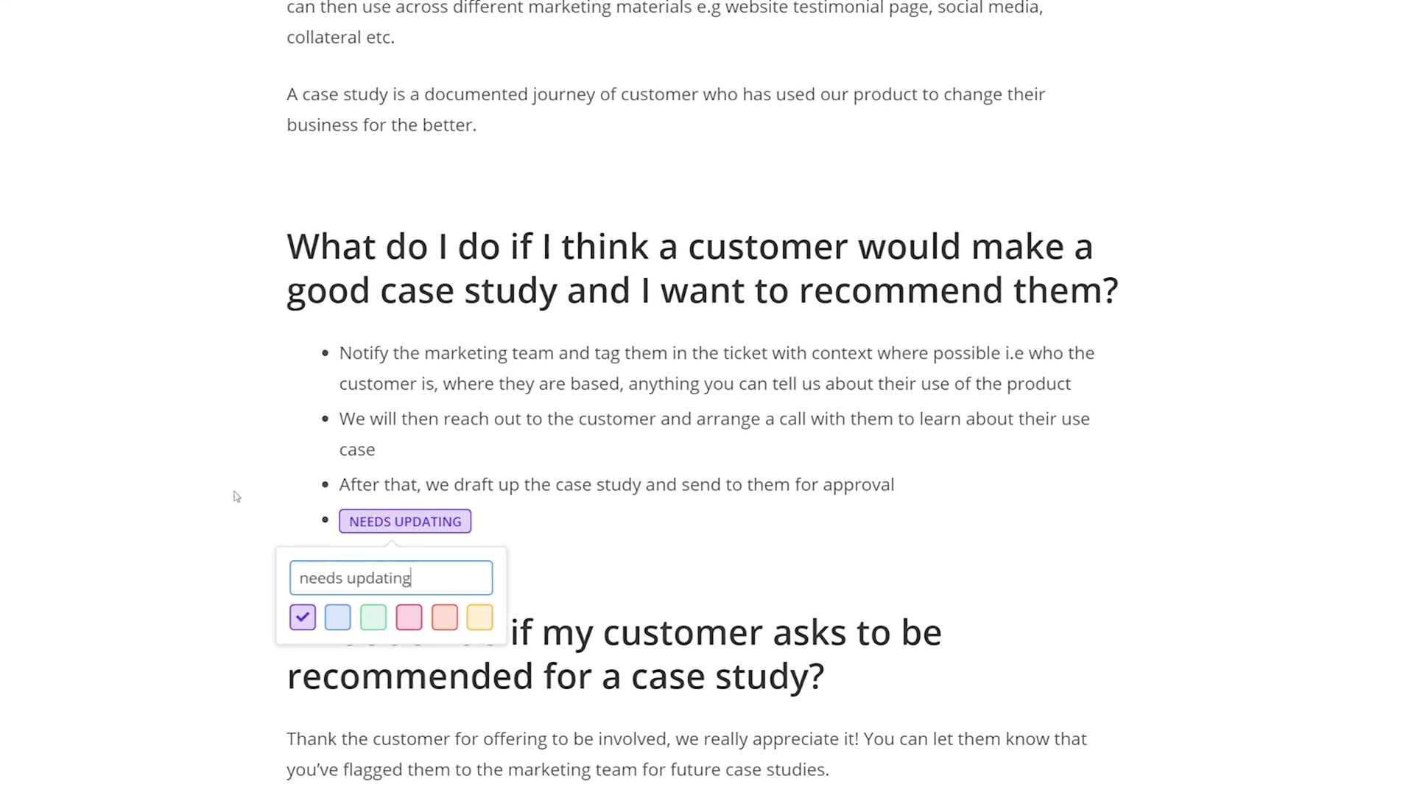
{"action": "left_click", "coordinate": [437, 625]}
{"action": "left_click", "coordinate": [628, 549]}
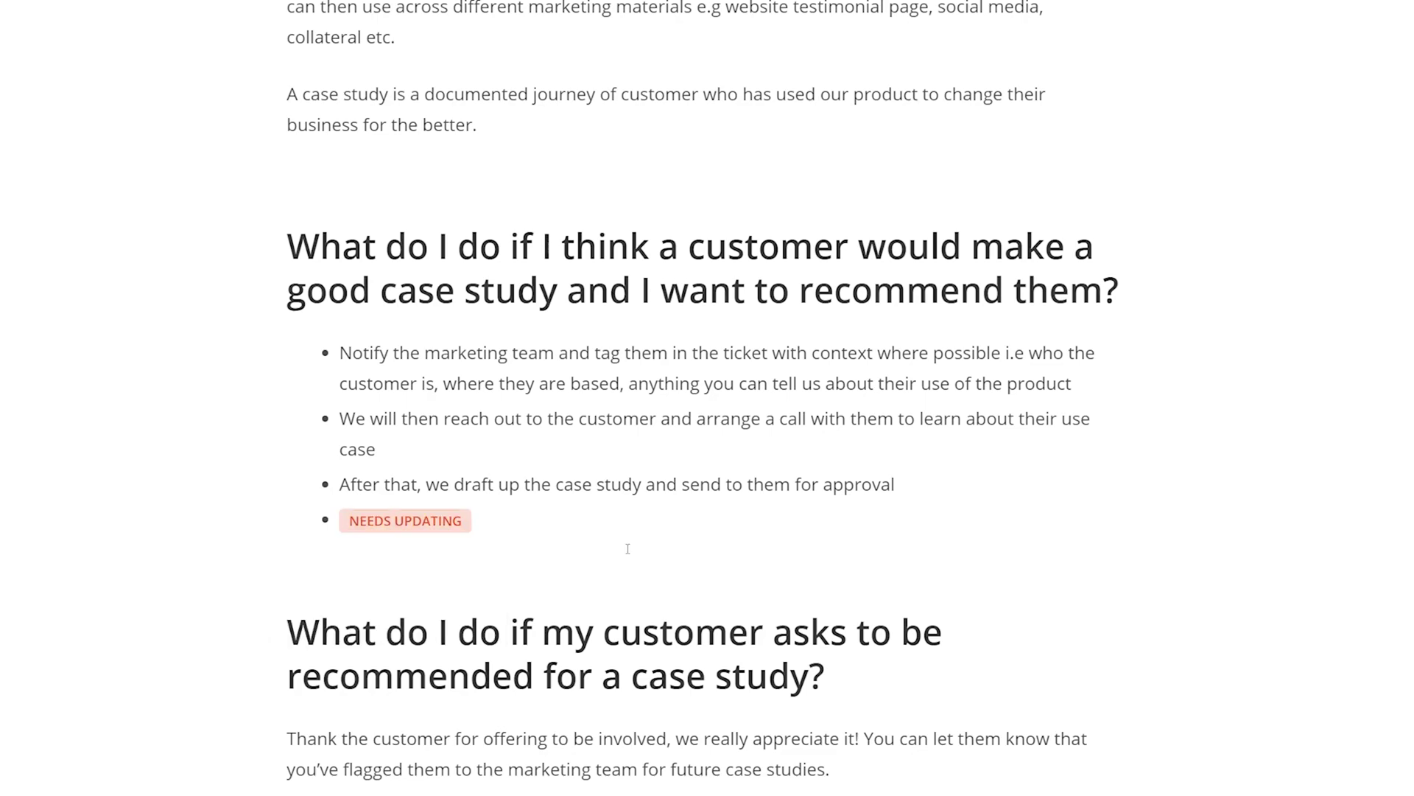
{"action": "scroll", "coordinate": [628, 548], "scroll_direction": "up", "scroll_amount": 5}
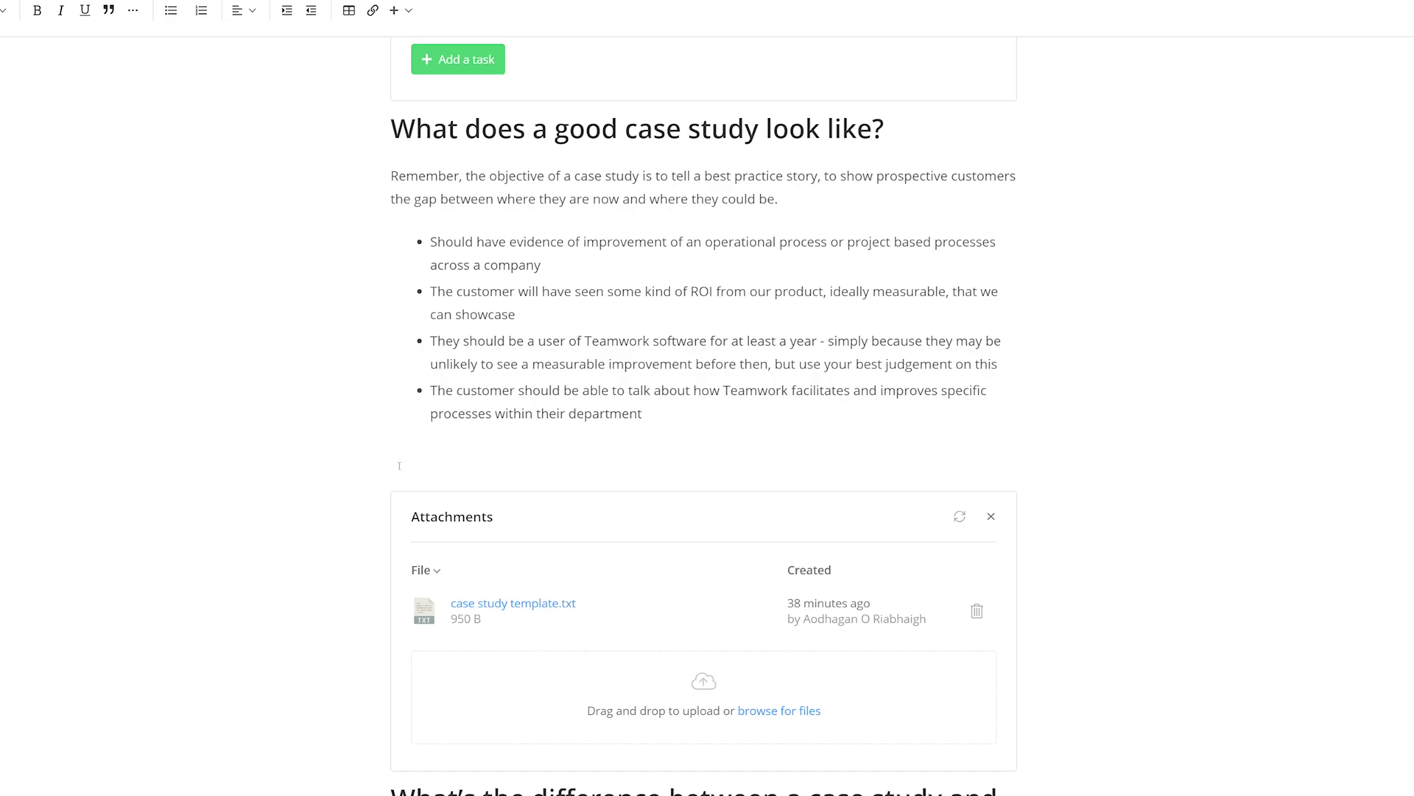
Insert an info panel above Attachments reading 'Please use the template below when proposing a Case Study'.
{"action": "left_click", "coordinate": [395, 11]}
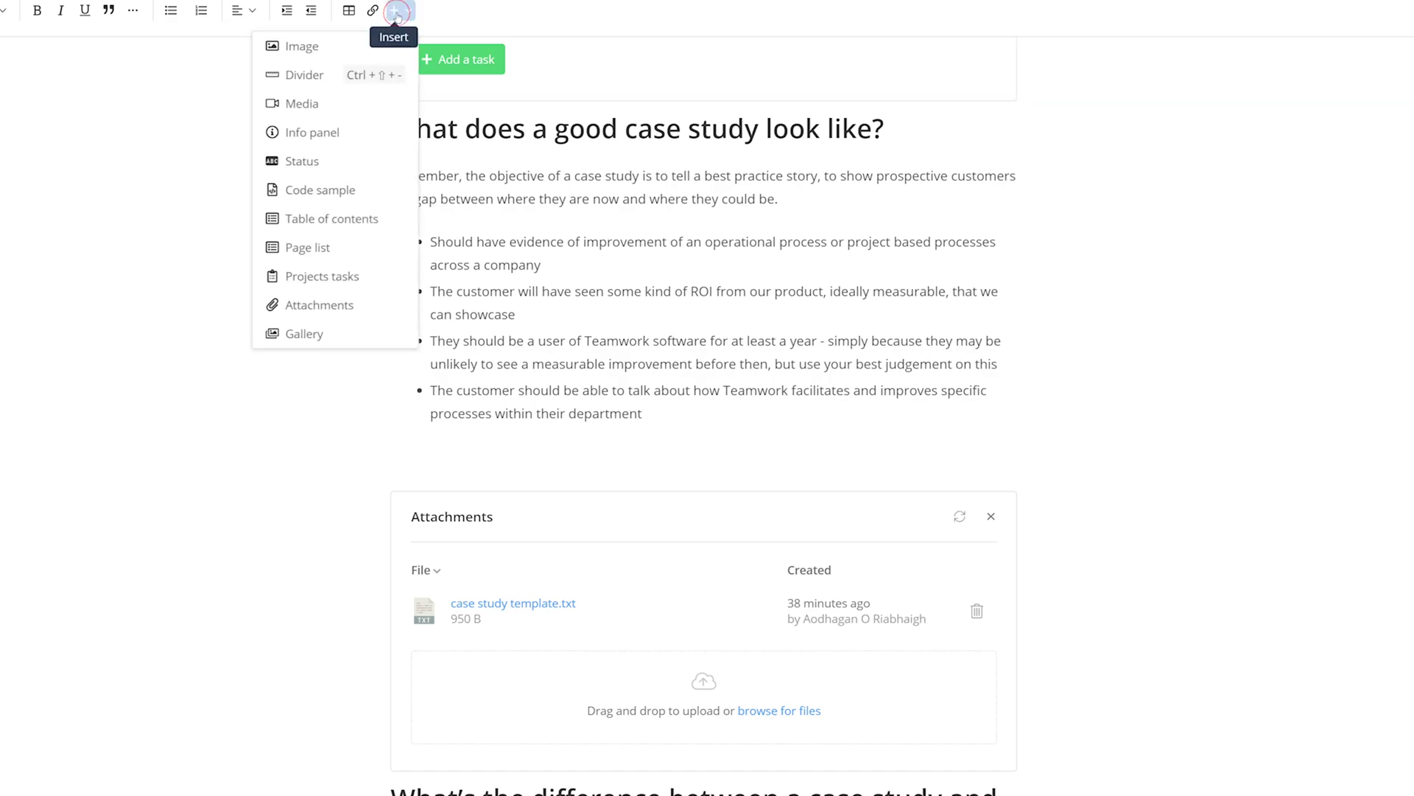
{"action": "left_click", "coordinate": [352, 133]}
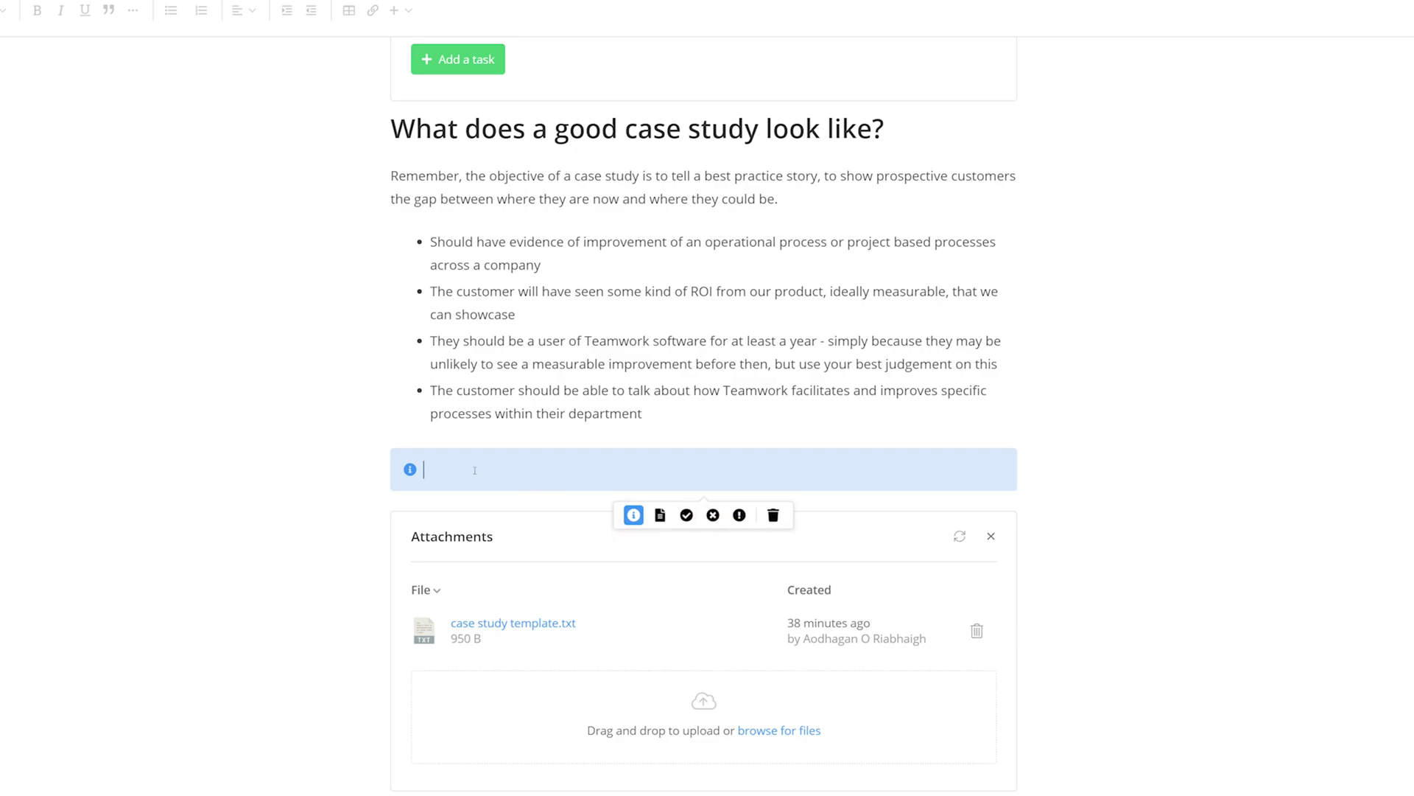
{"action": "type", "text": "Please use the template below when proposing a Case Study"}
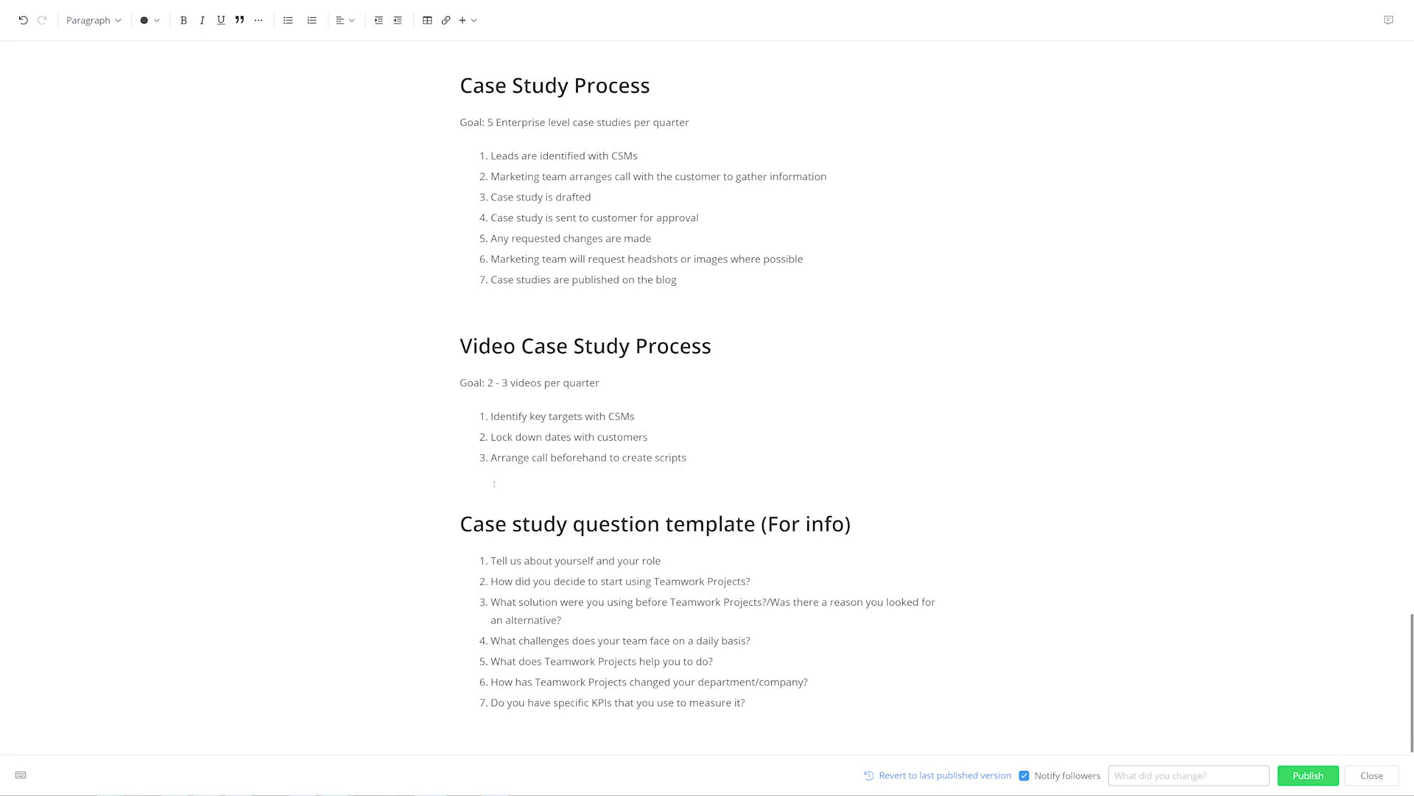
Embed the Teamwork testimonial YouTube video below step 3 and publish the page.
{"action": "left_click", "coordinate": [490, 488]}
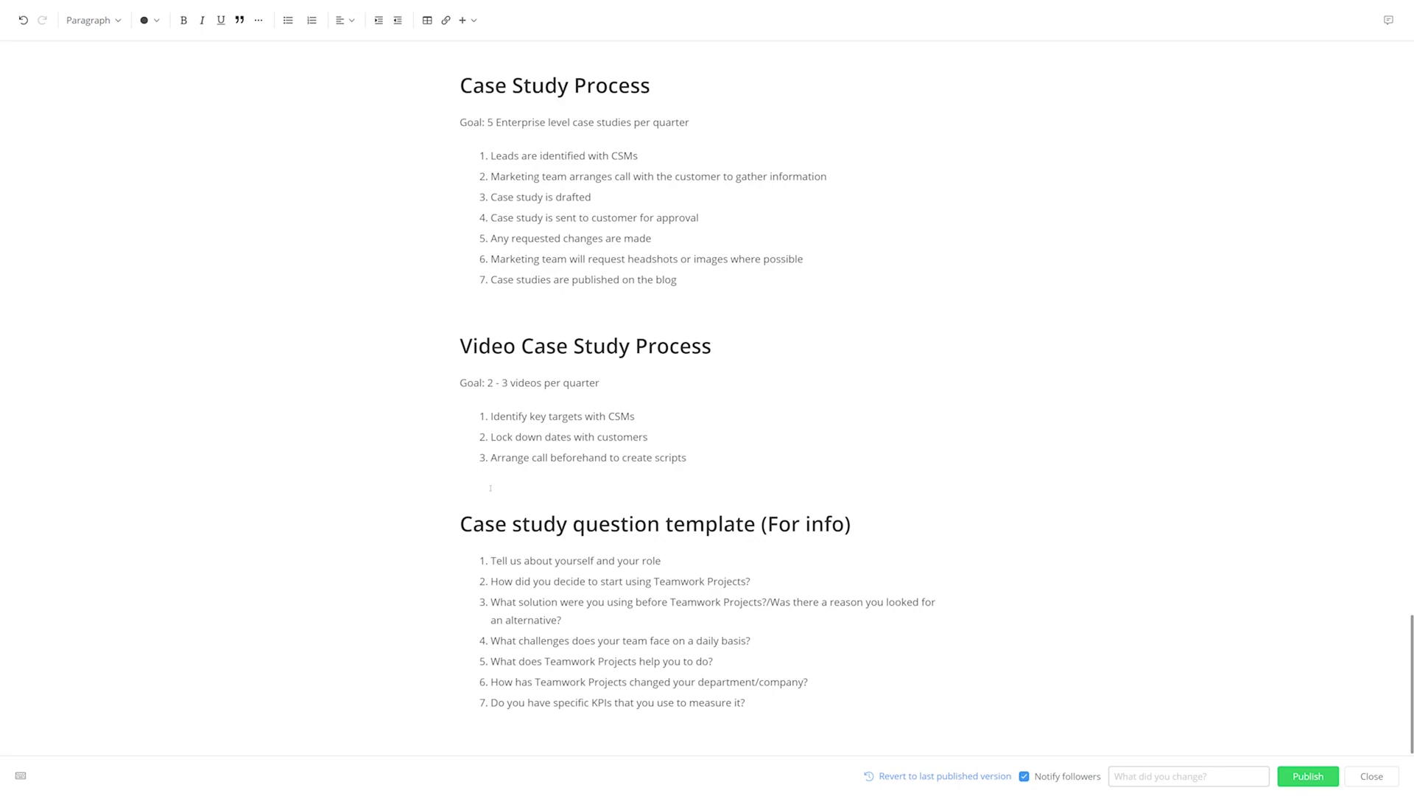
{"action": "left_click", "coordinate": [464, 21]}
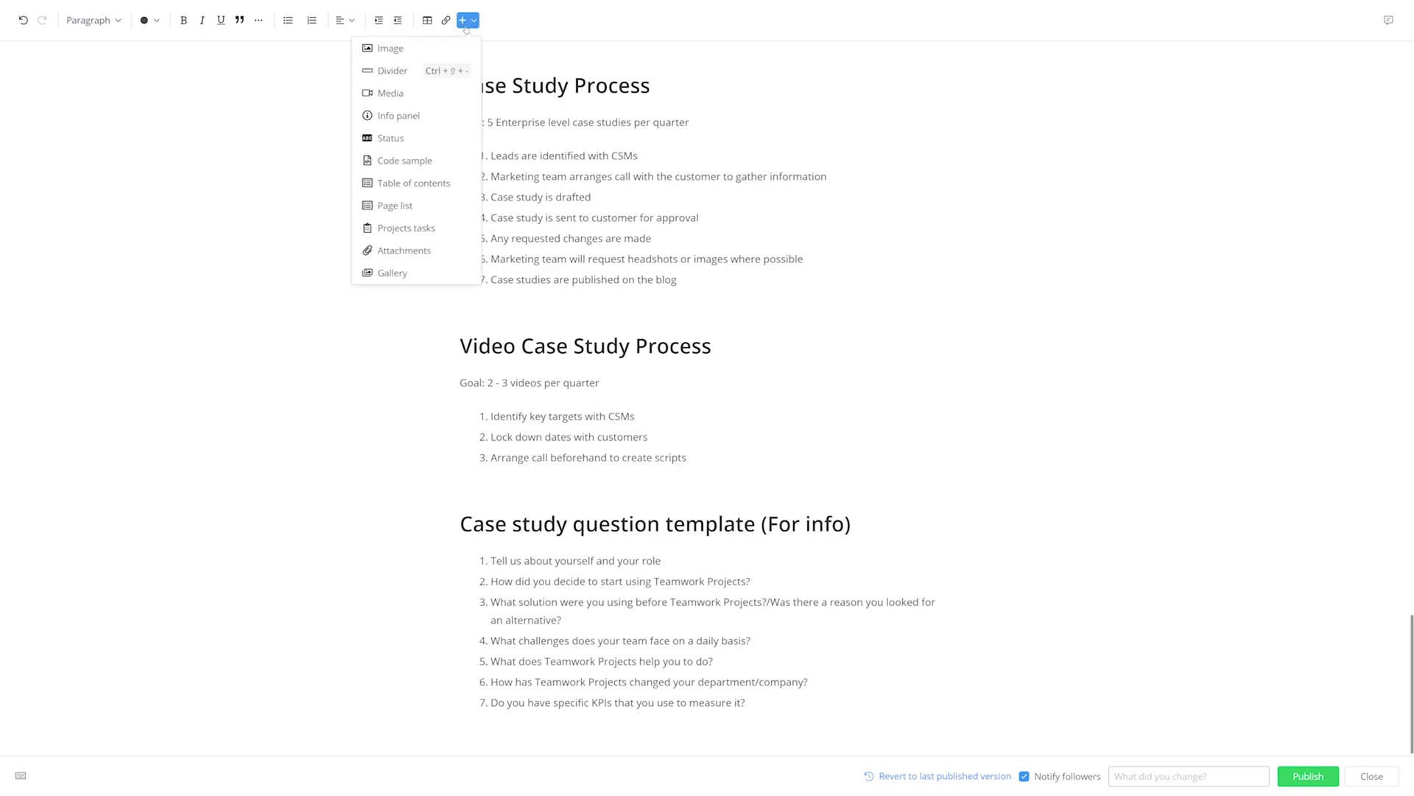
{"action": "left_click", "coordinate": [391, 93]}
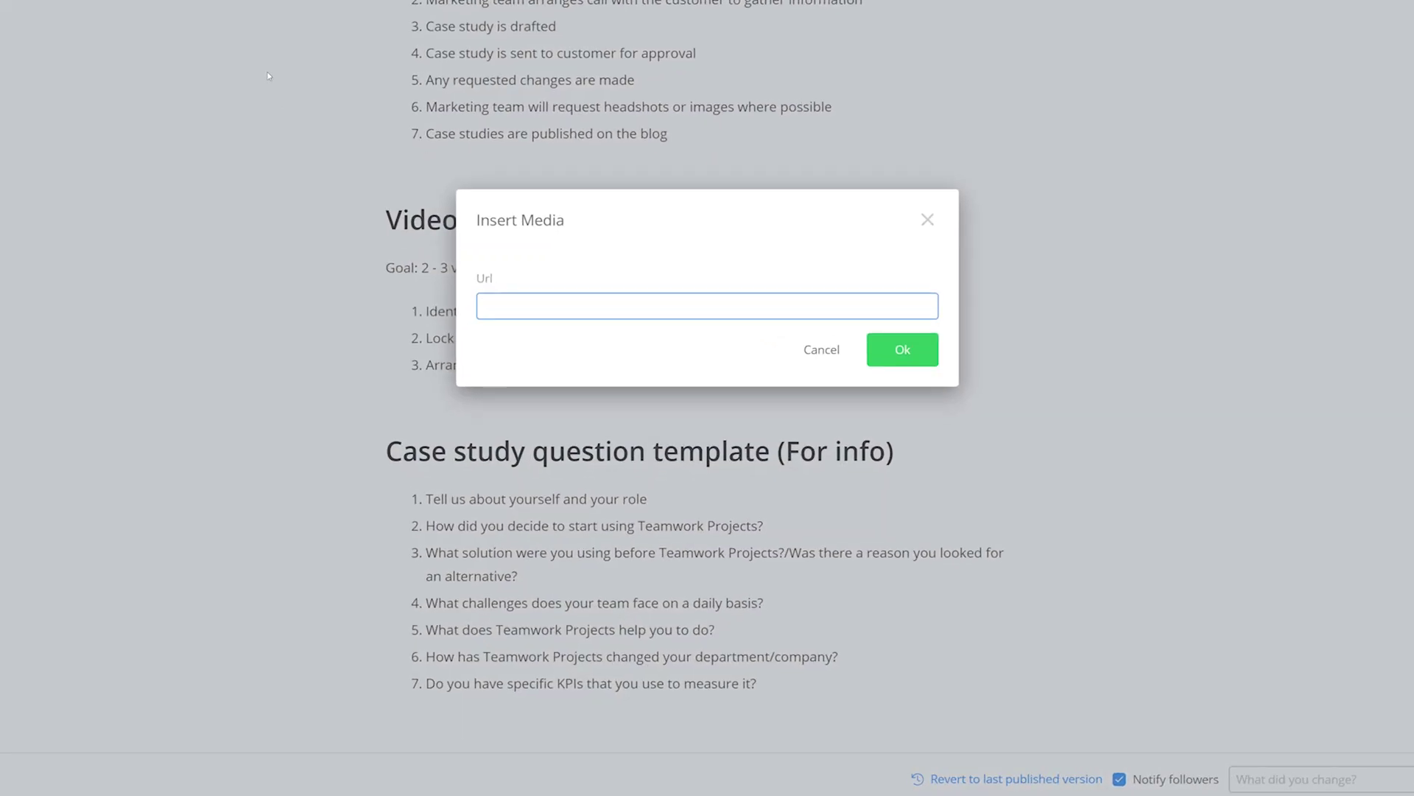
{"action": "type", "text": "https://www.youtube.com/watch?v=p0vpx6F3Rrg"}
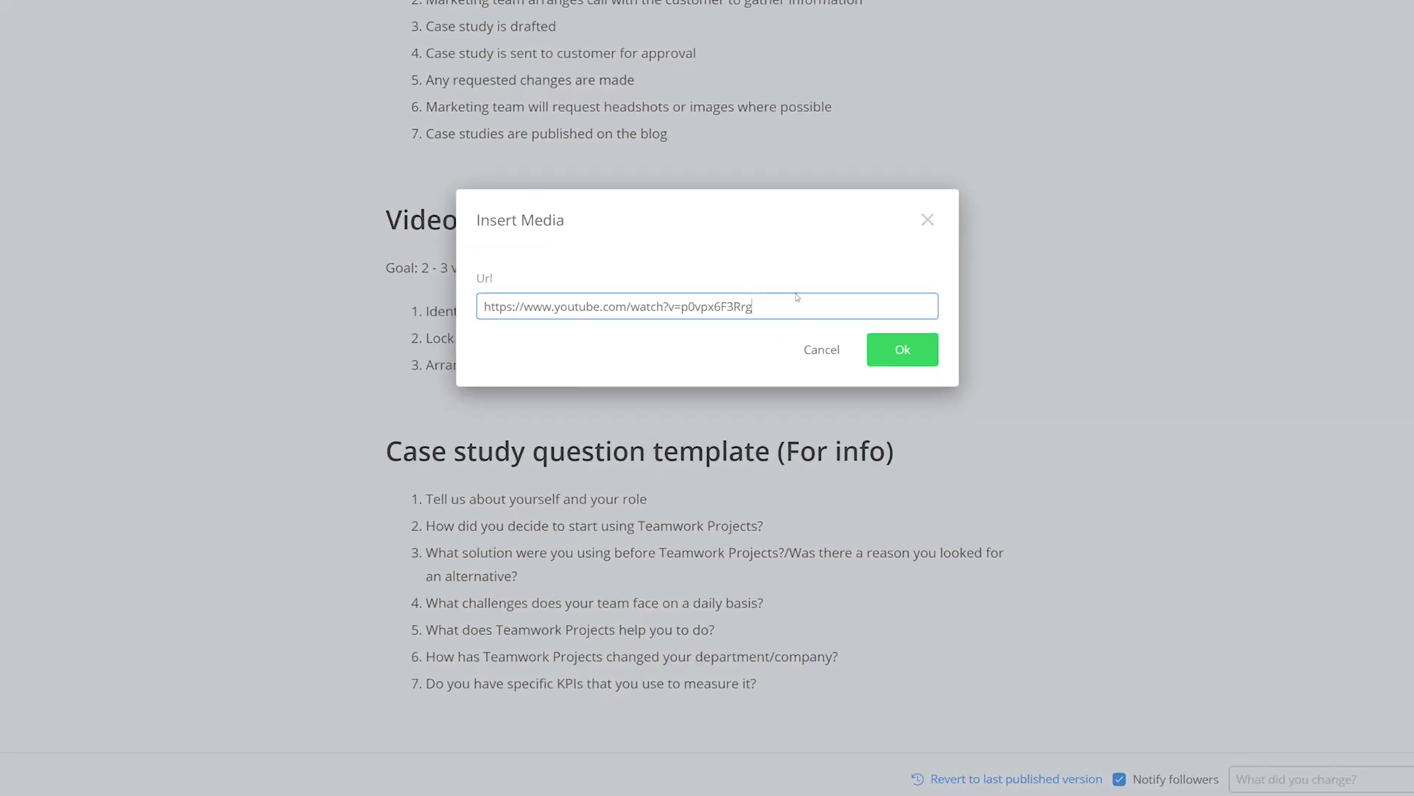
{"action": "left_click", "coordinate": [902, 349]}
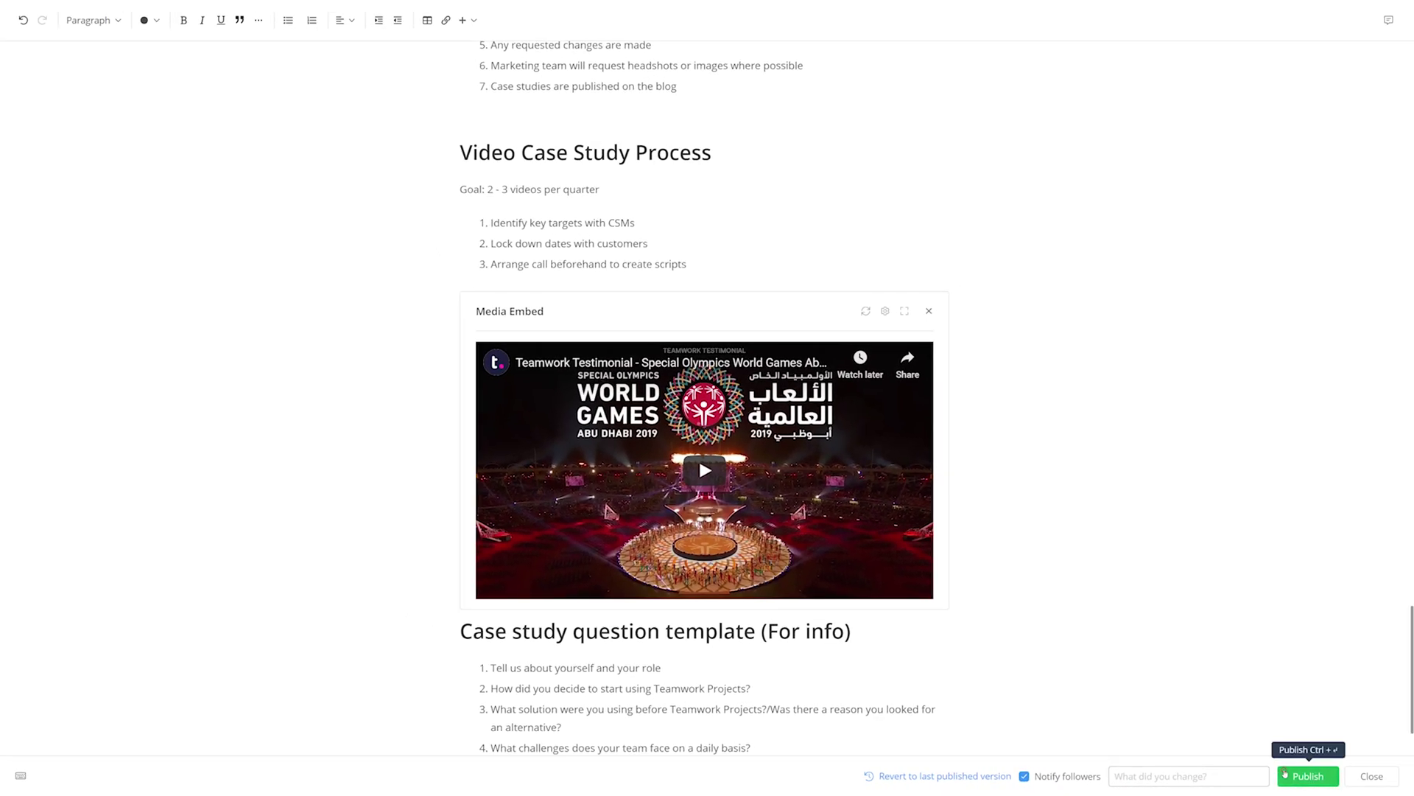
{"action": "left_click", "coordinate": [1309, 775]}
Scroll through the published Case Study SOP page to review the info note and attachment.
{"action": "scroll", "coordinate": [520, 382], "scroll_direction": "down", "scroll_amount": 2}
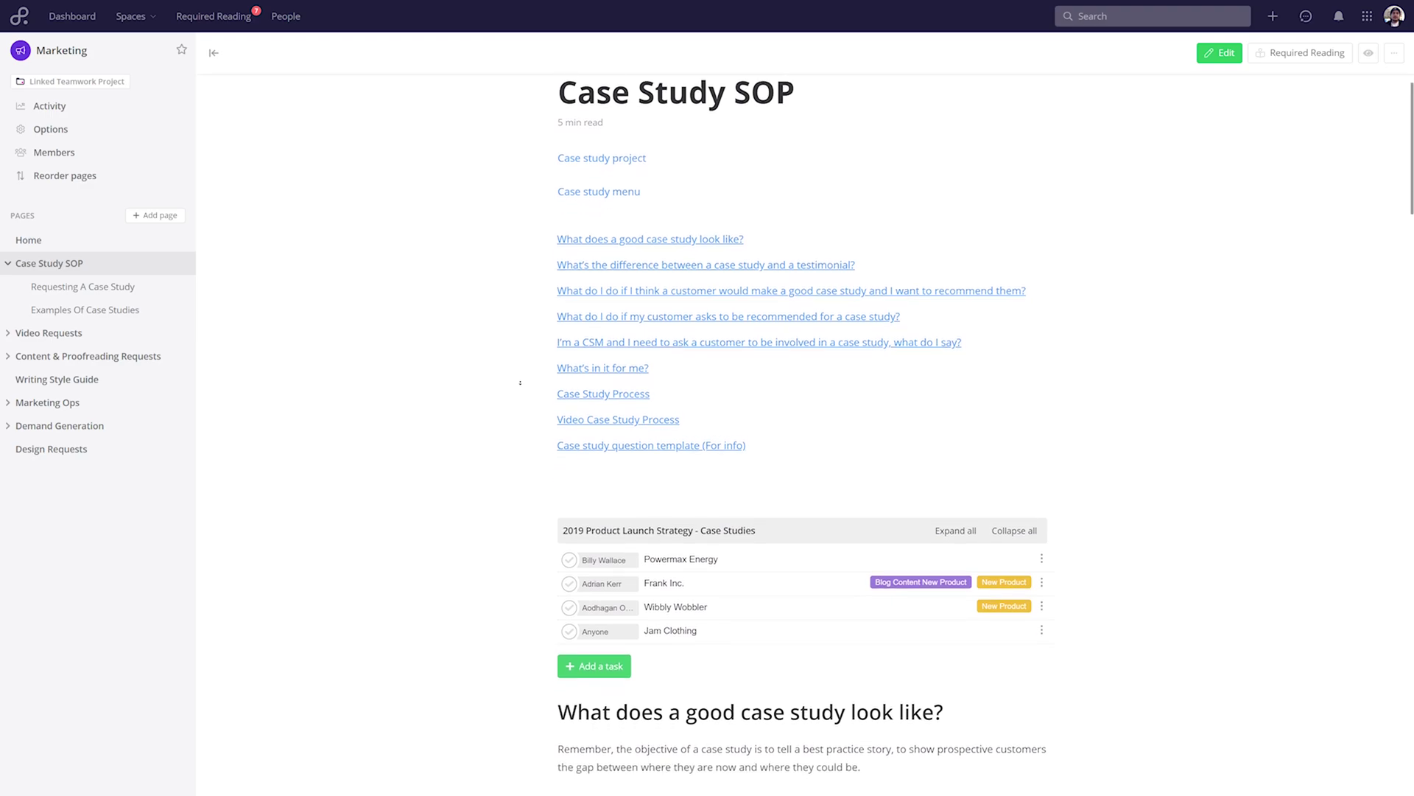
{"action": "scroll", "coordinate": [520, 382], "scroll_direction": "down", "scroll_amount": 2}
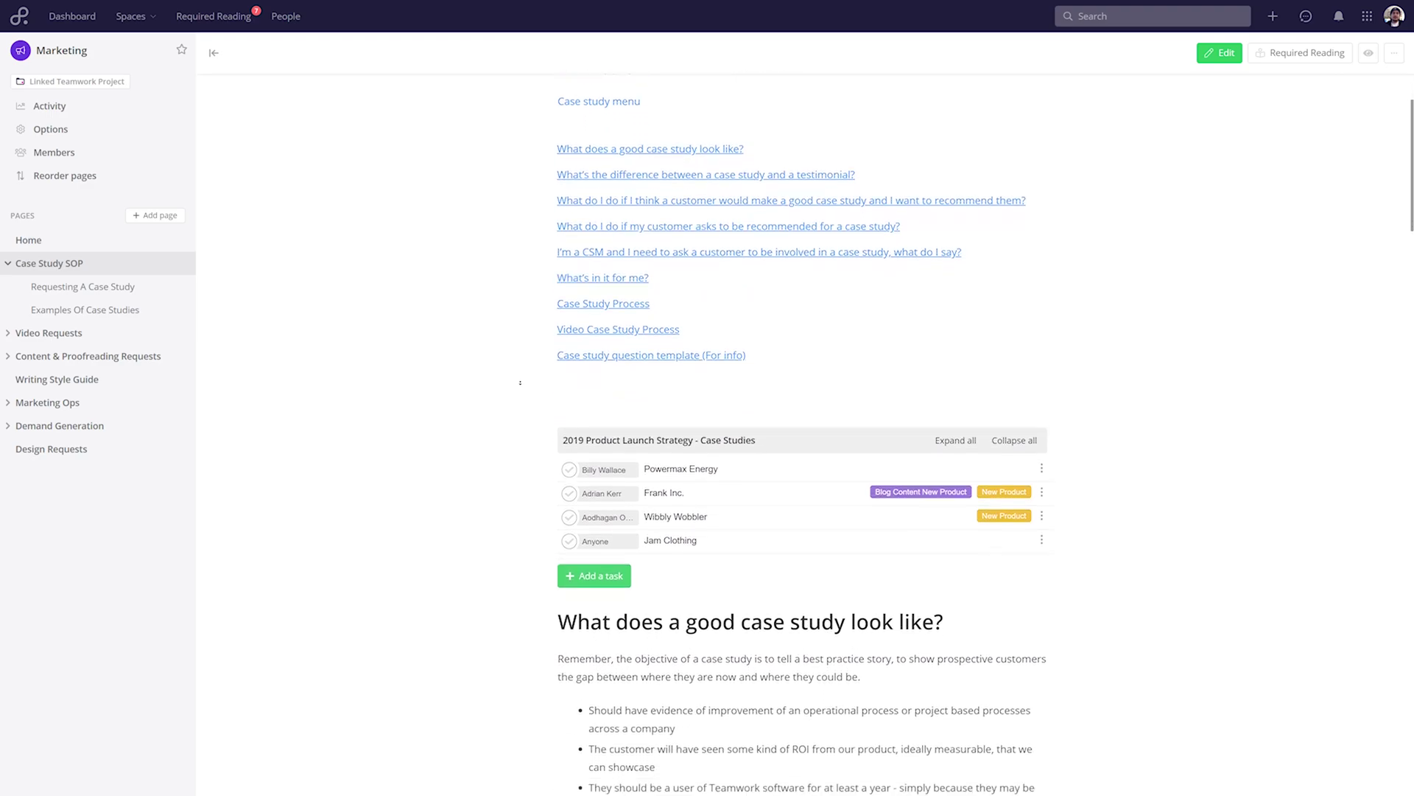
{"action": "scroll", "coordinate": [520, 382], "scroll_direction": "down", "scroll_amount": 2}
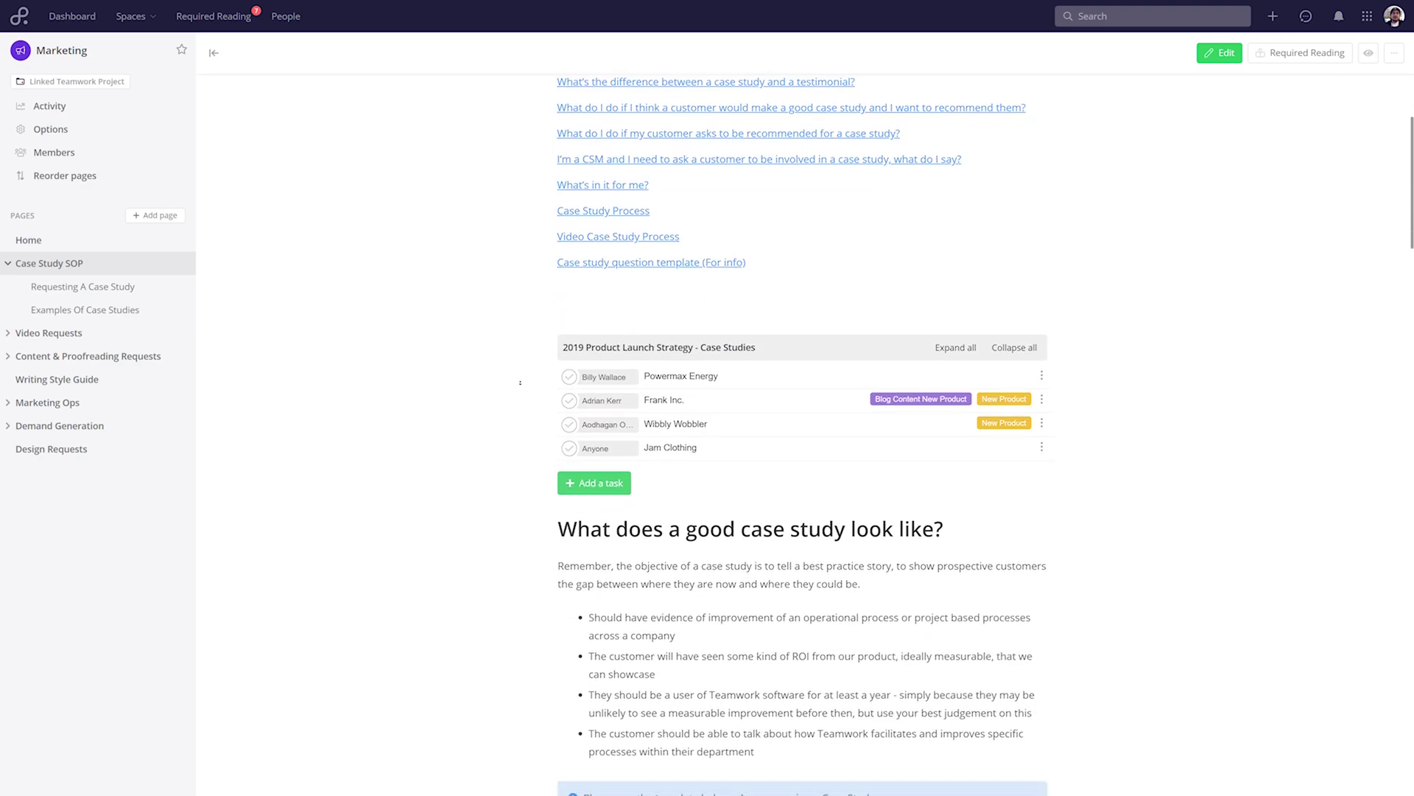
{"action": "scroll", "coordinate": [520, 382], "scroll_direction": "down", "scroll_amount": 2}
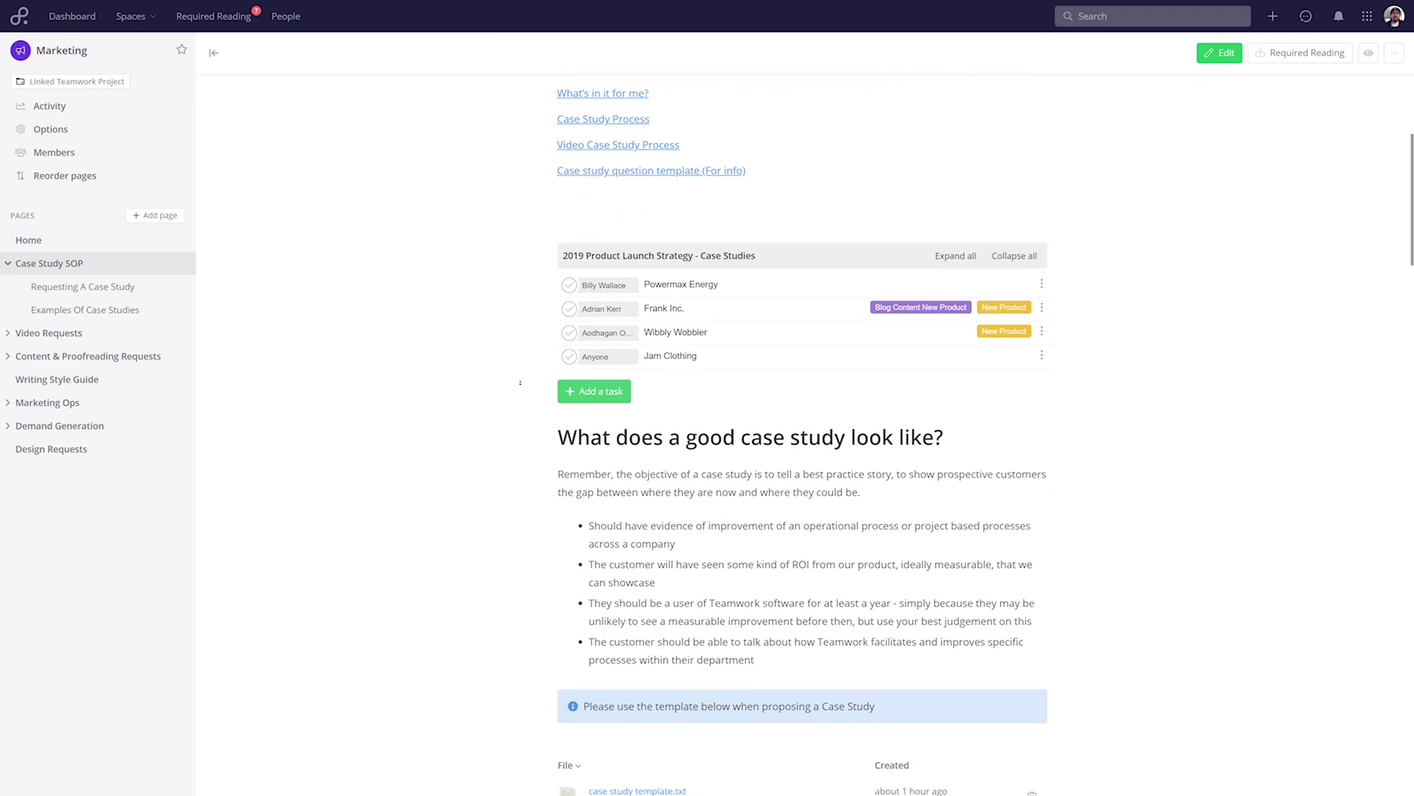
{"action": "scroll", "coordinate": [520, 382], "scroll_direction": "down", "scroll_amount": 2}
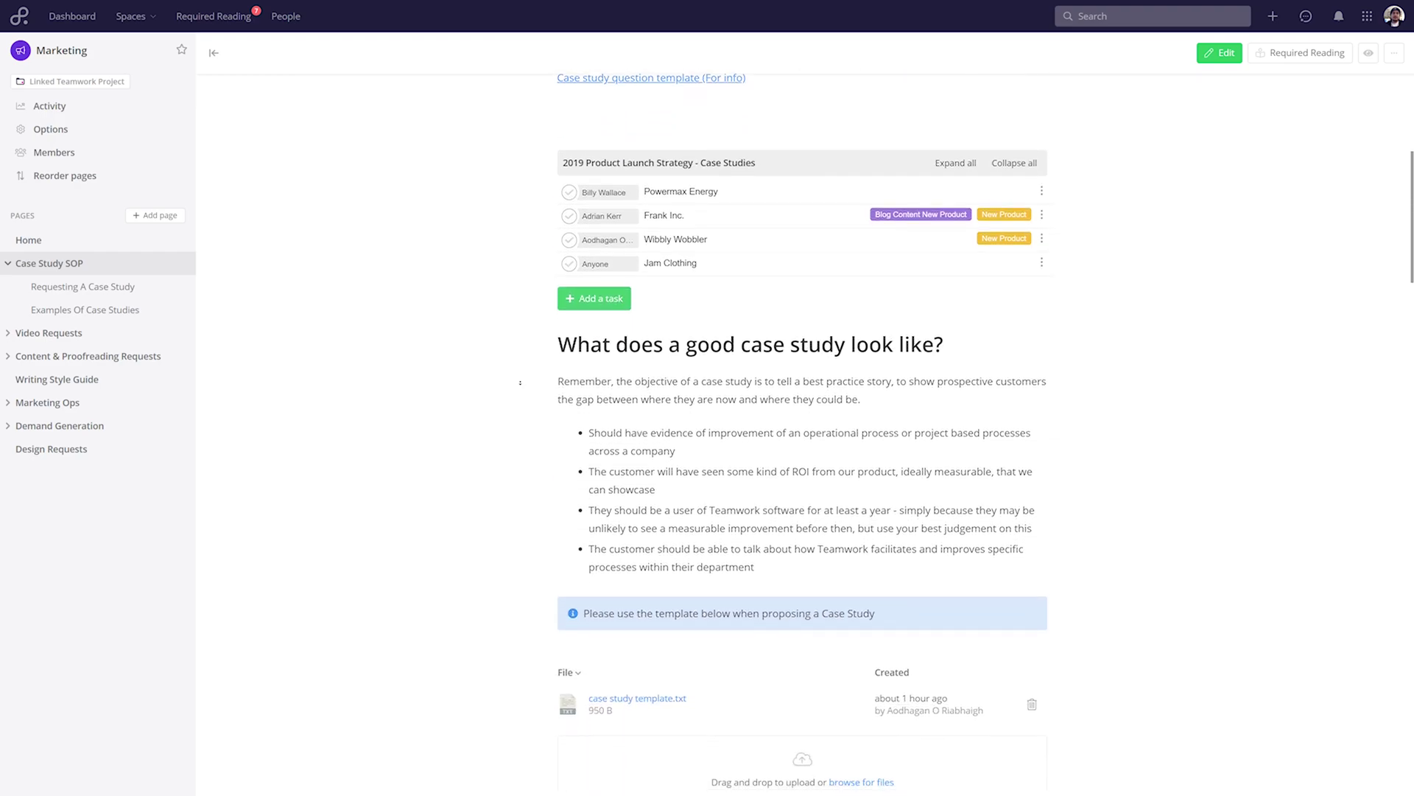
{"action": "scroll", "coordinate": [520, 382], "scroll_direction": "down", "scroll_amount": 2}
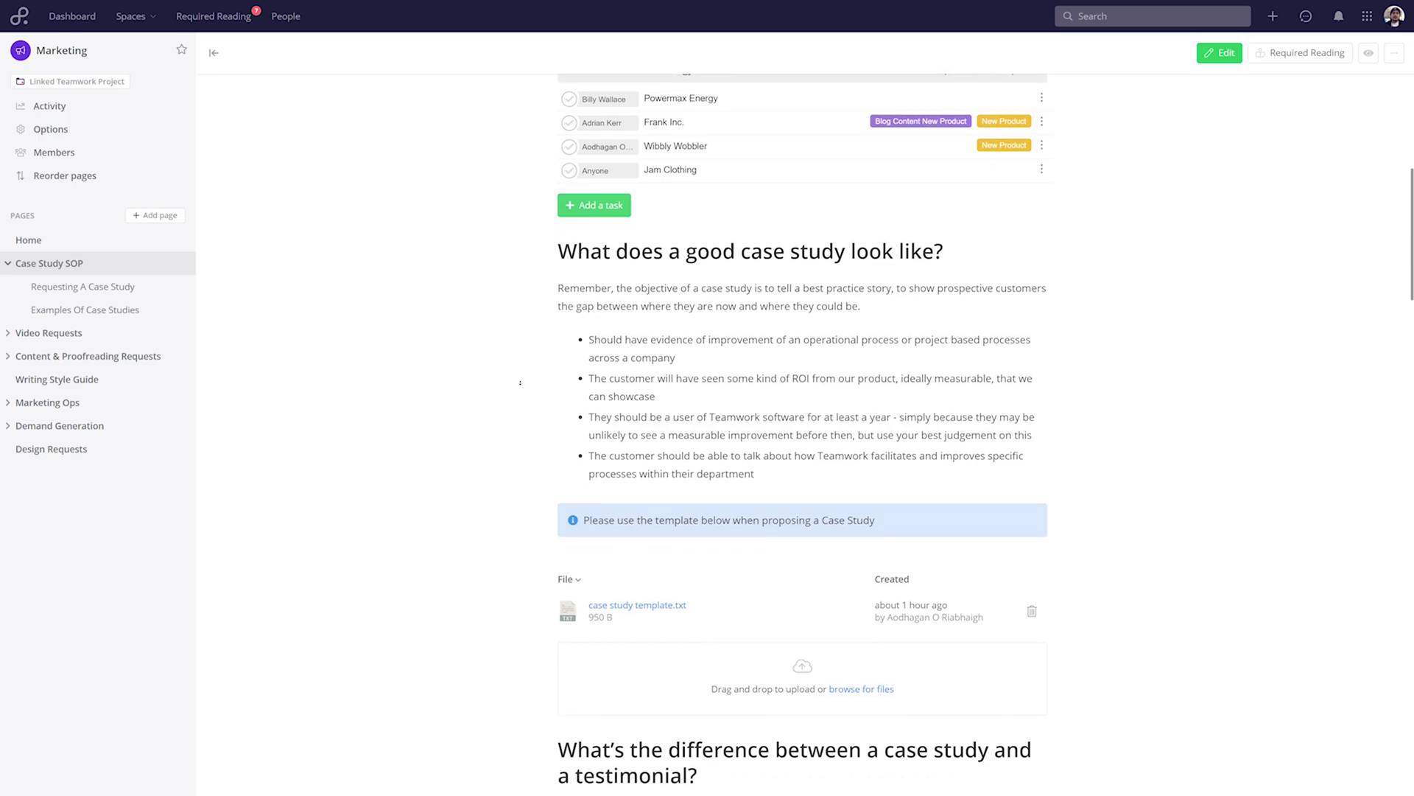
{"action": "scroll", "coordinate": [520, 382], "scroll_direction": "down", "scroll_amount": 2}
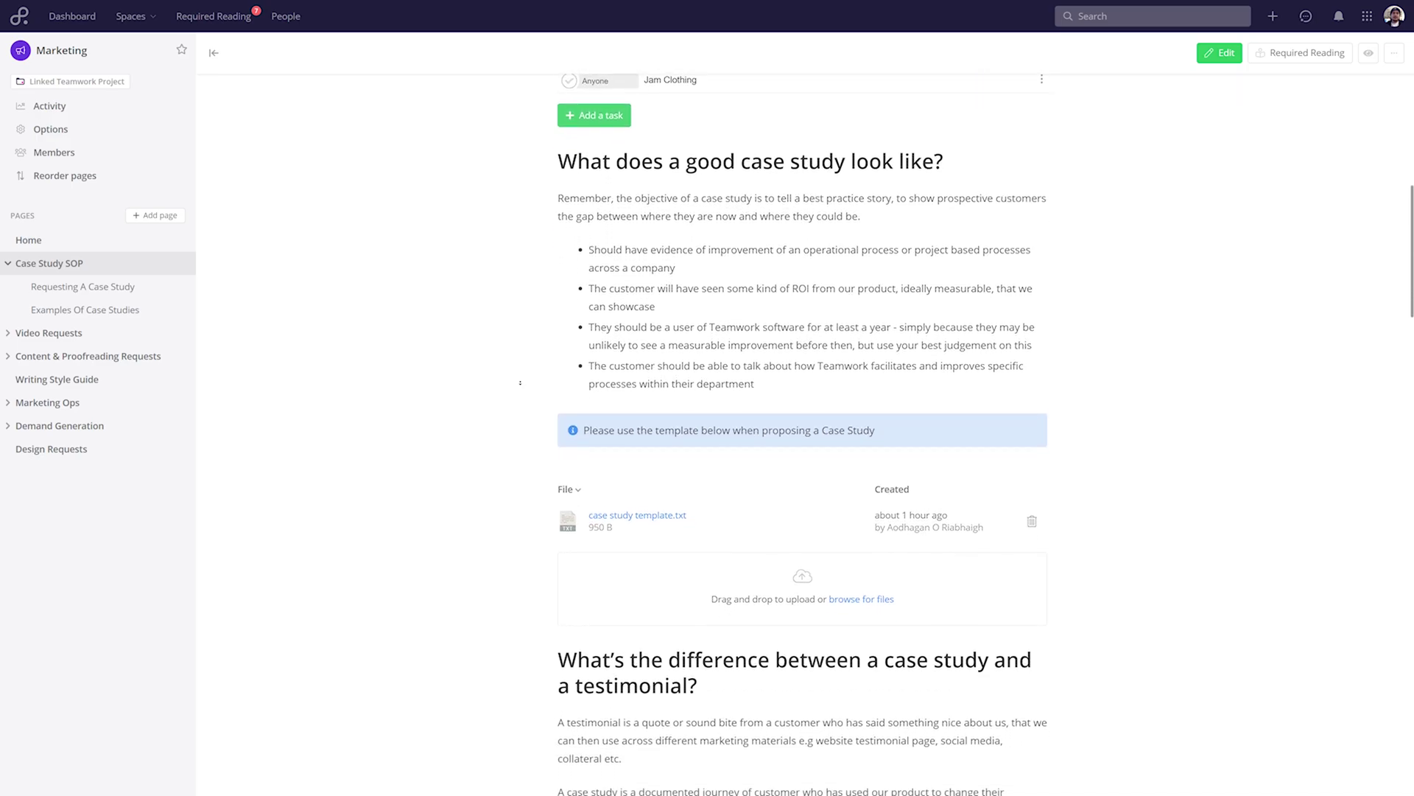
{"action": "scroll", "coordinate": [520, 382], "scroll_direction": "down", "scroll_amount": 2}
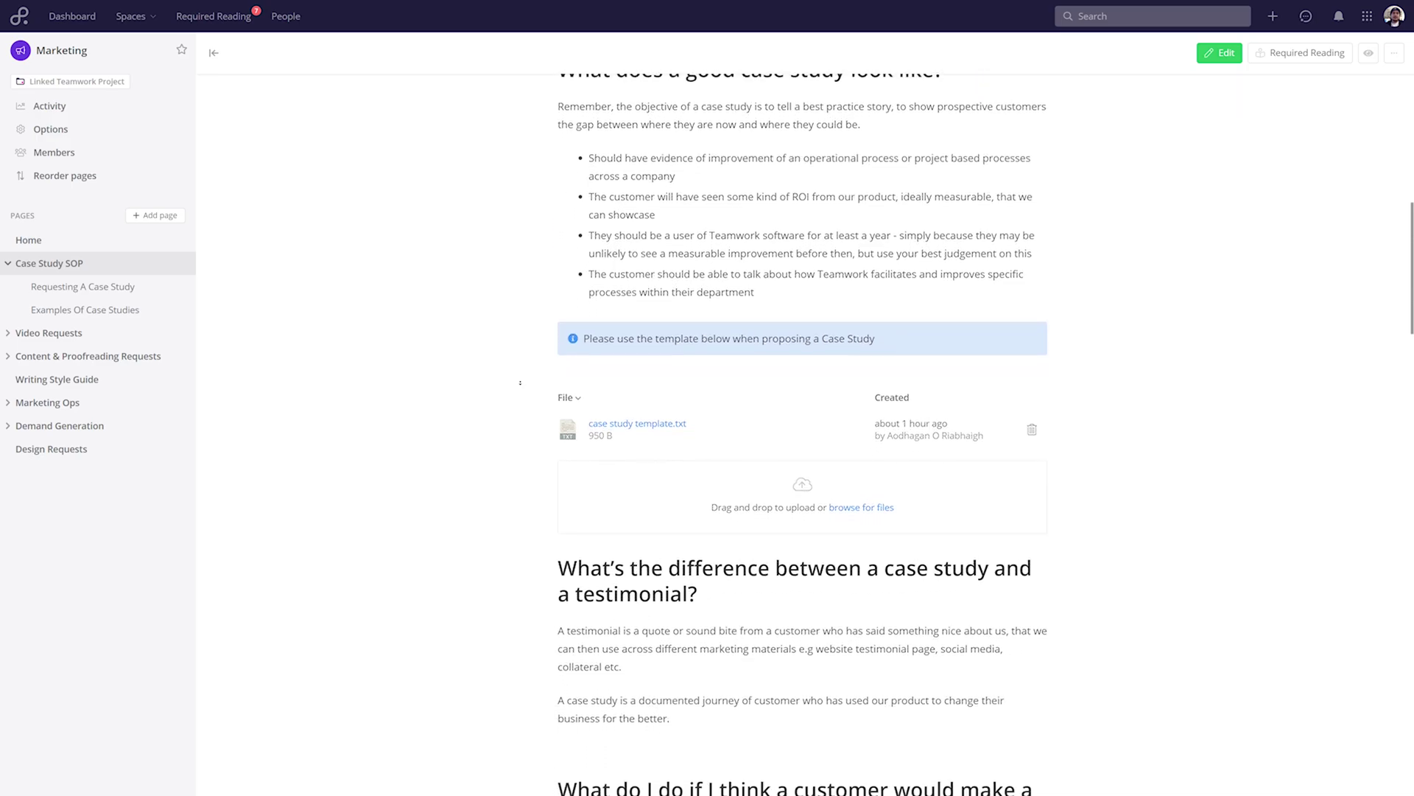